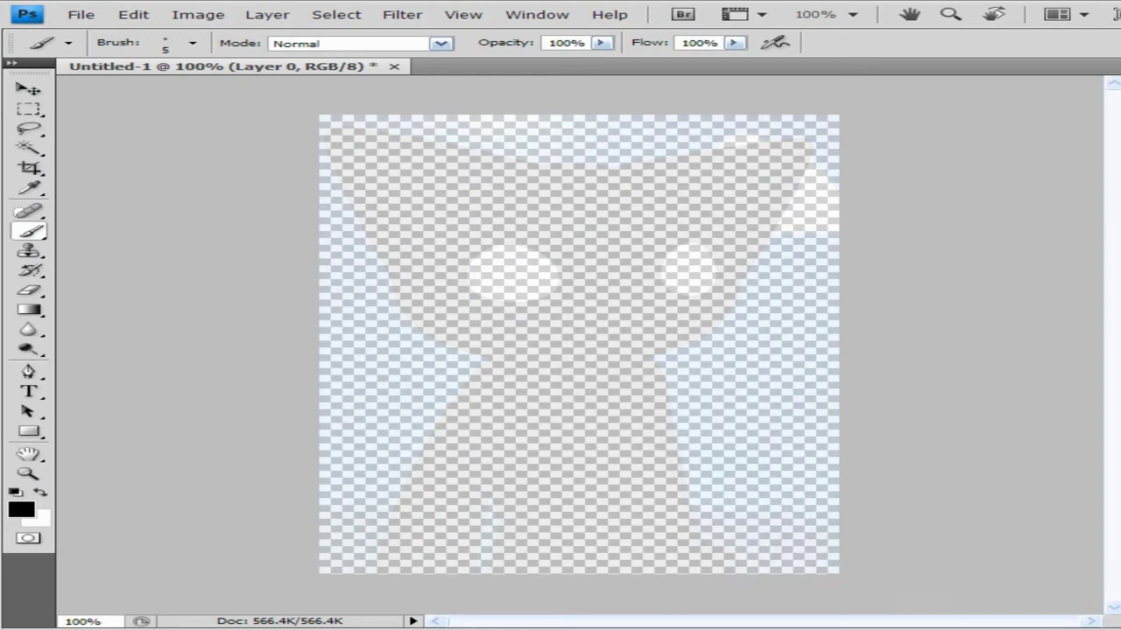
click(30, 232)
right_click(676, 359)
drag(552, 192, 556, 205)
key(ctrl+a)
key(Delete)
Trace the top of the cat's head and both pointed ears in black with the 5 px brush
mouse_move(613, 164)
mouse_down()
mouse_move(798, 135)
mouse_move(812, 148)
mouse_move(749, 265)
mouse_up()
key(ctrl+z)
mouse_move(606, 165)
mouse_down()
mouse_move(788, 139)
mouse_move(802, 169)
mouse_move(738, 274)
mouse_up()
key(ctrl+z)
key(ctrl+z)
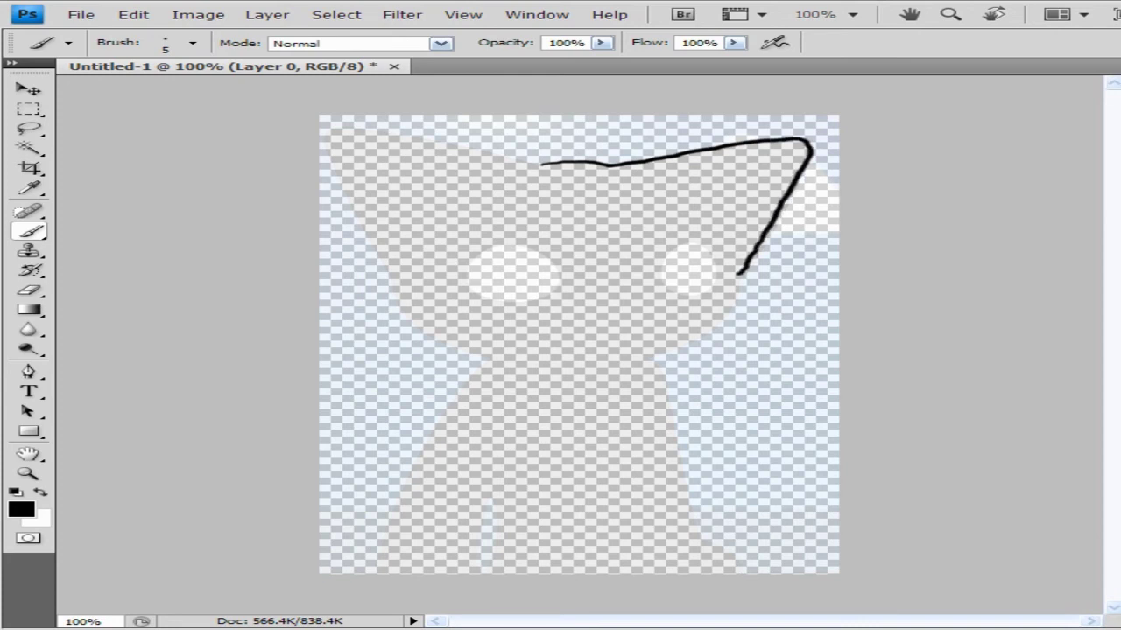
key(ctrl+z)
drag(331, 128, 542, 163)
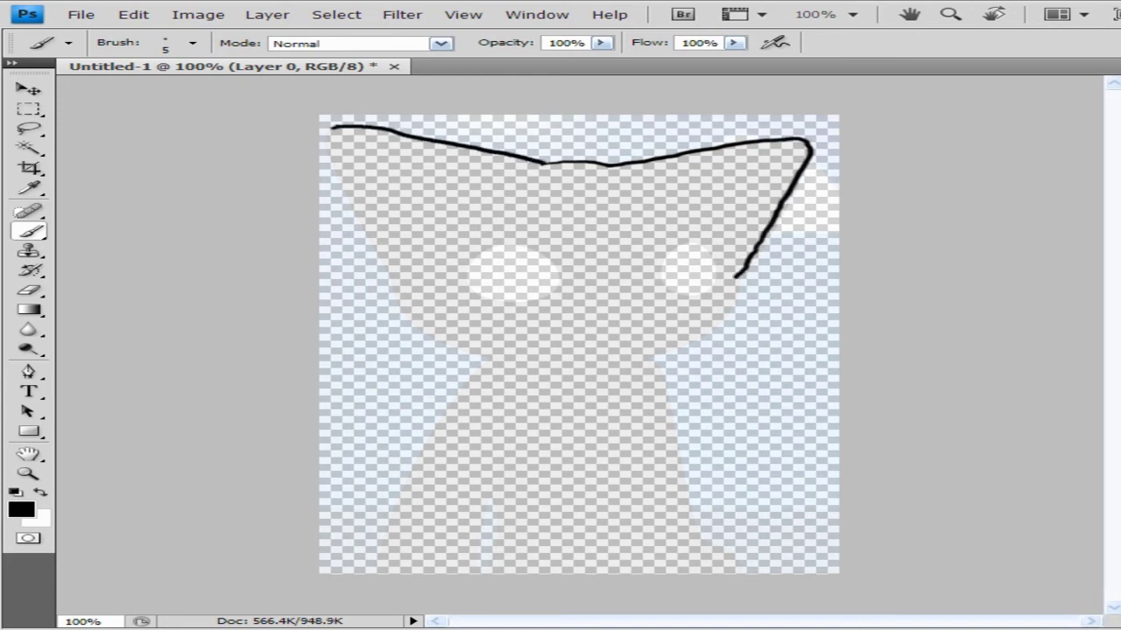
drag(333, 128, 390, 261)
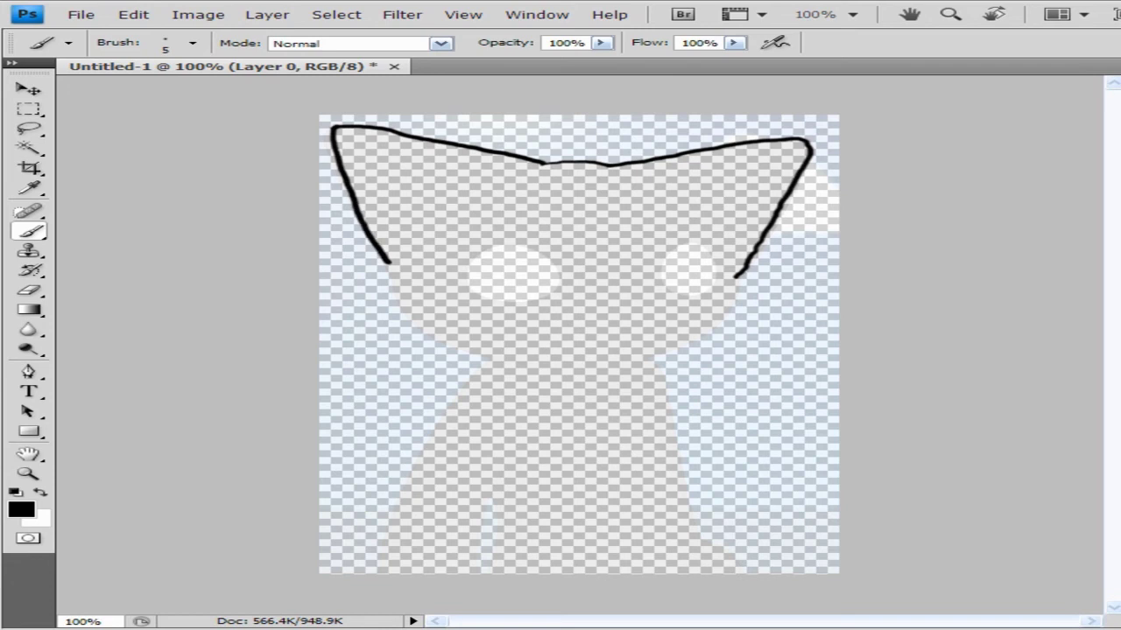
Trace both cheeks down to the neck and the left side of the body in black
mouse_move(653, 354)
mouse_down()
mouse_move(734, 306)
mouse_move(736, 276)
mouse_up()
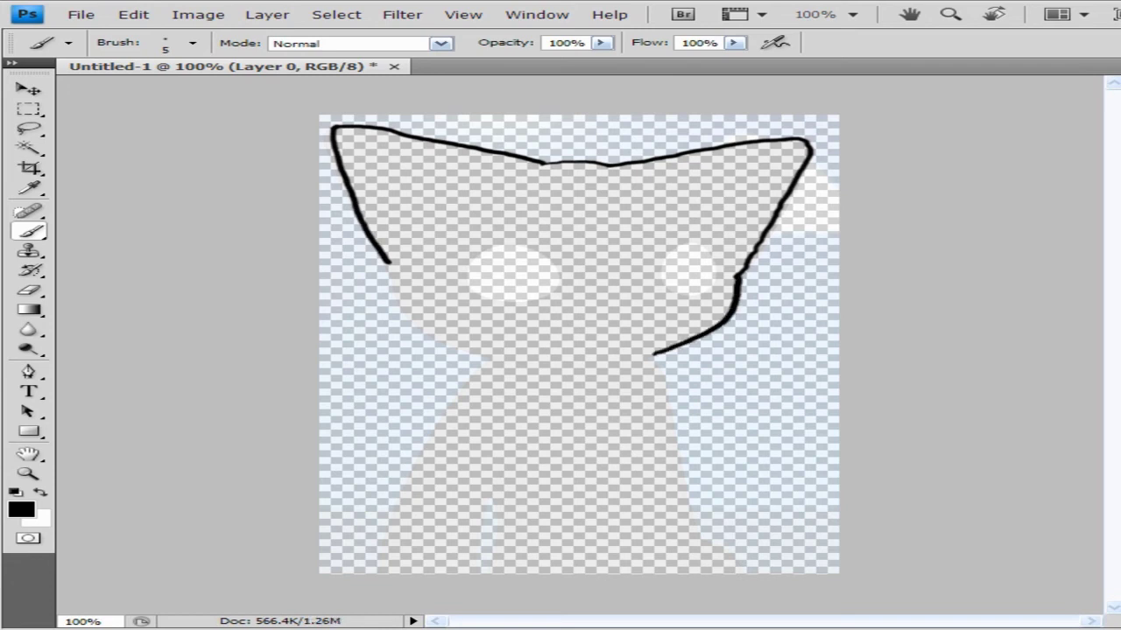
mouse_move(490, 359)
mouse_down()
mouse_move(436, 345)
mouse_move(394, 292)
mouse_move(389, 261)
mouse_up()
key(ctrl+z)
mouse_move(483, 359)
mouse_down()
mouse_move(405, 488)
mouse_move(388, 573)
mouse_up()
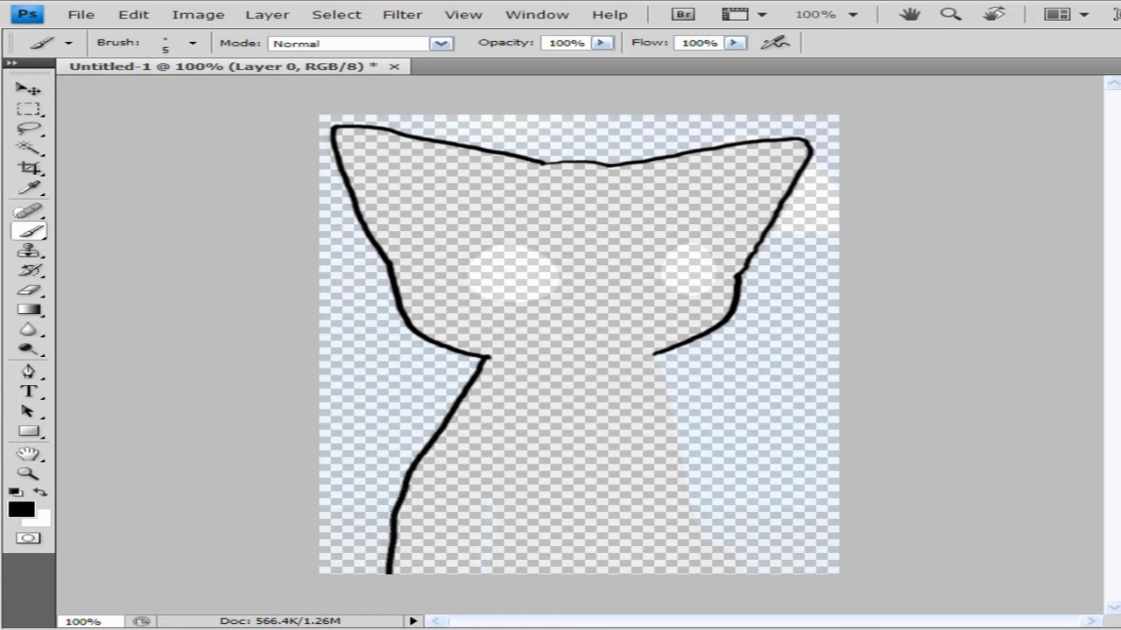
key(ctrl+z)
mouse_move(491, 357)
mouse_down()
mouse_move(444, 422)
mouse_move(436, 443)
mouse_move(455, 403)
mouse_move(385, 574)
mouse_up()
key(ctrl+z)
key(ctrl+z)
mouse_move(488, 358)
mouse_down()
mouse_move(396, 512)
mouse_move(379, 574)
mouse_up()
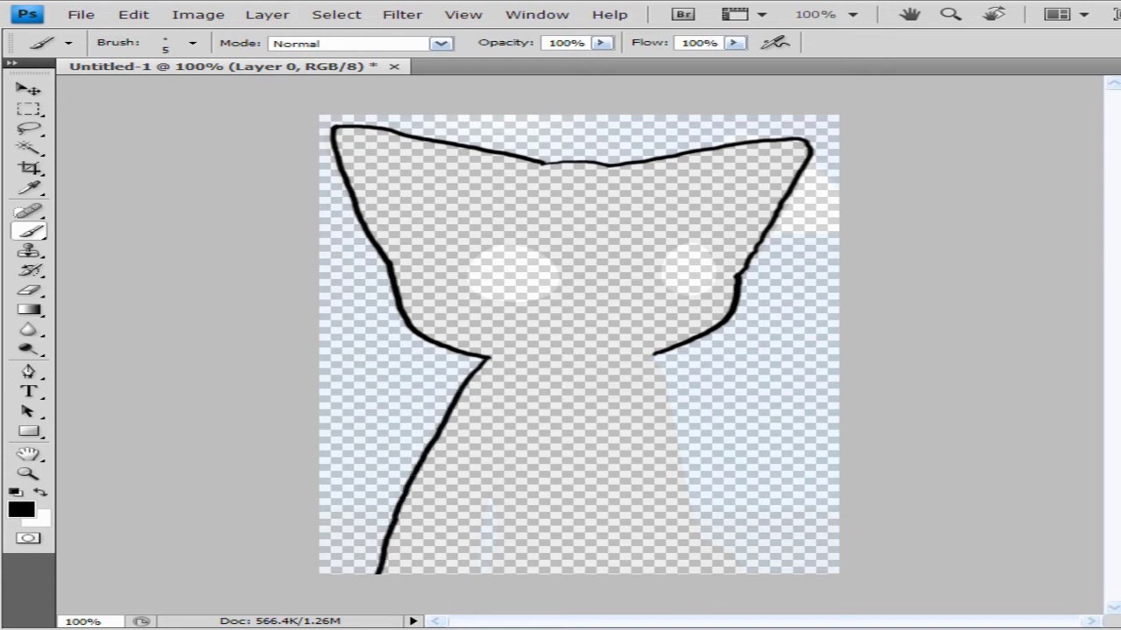
Outline the narrow gap beside the left arm and the right side of the body down to the tail
drag(481, 499, 470, 549)
drag(483, 497, 488, 550)
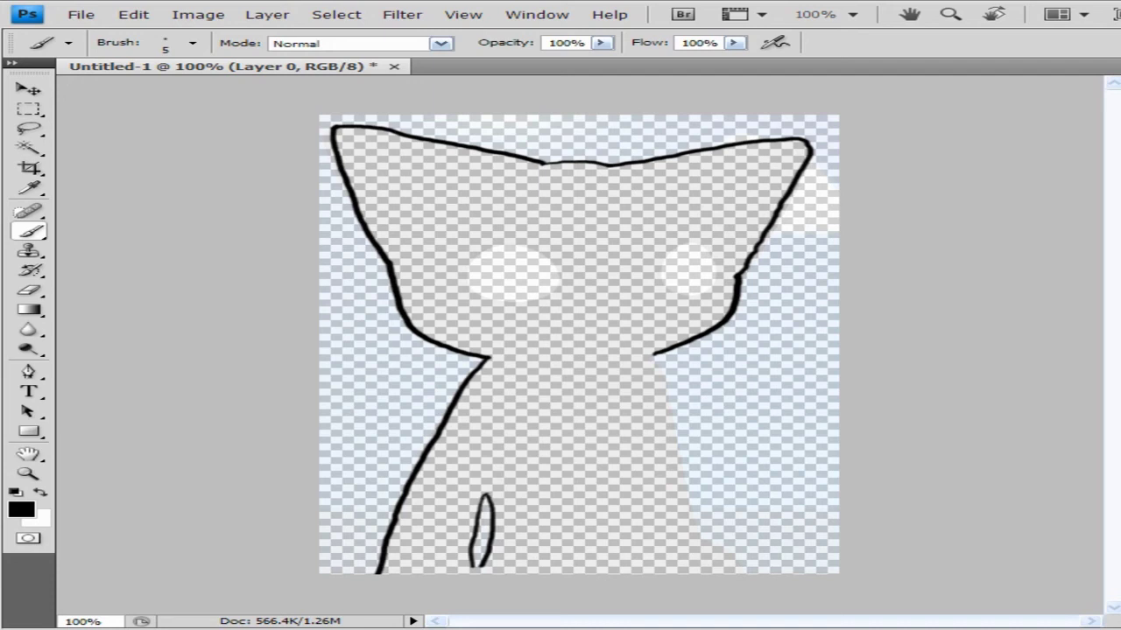
mouse_move(657, 361)
mouse_down()
mouse_move(693, 516)
mouse_move(731, 550)
mouse_up()
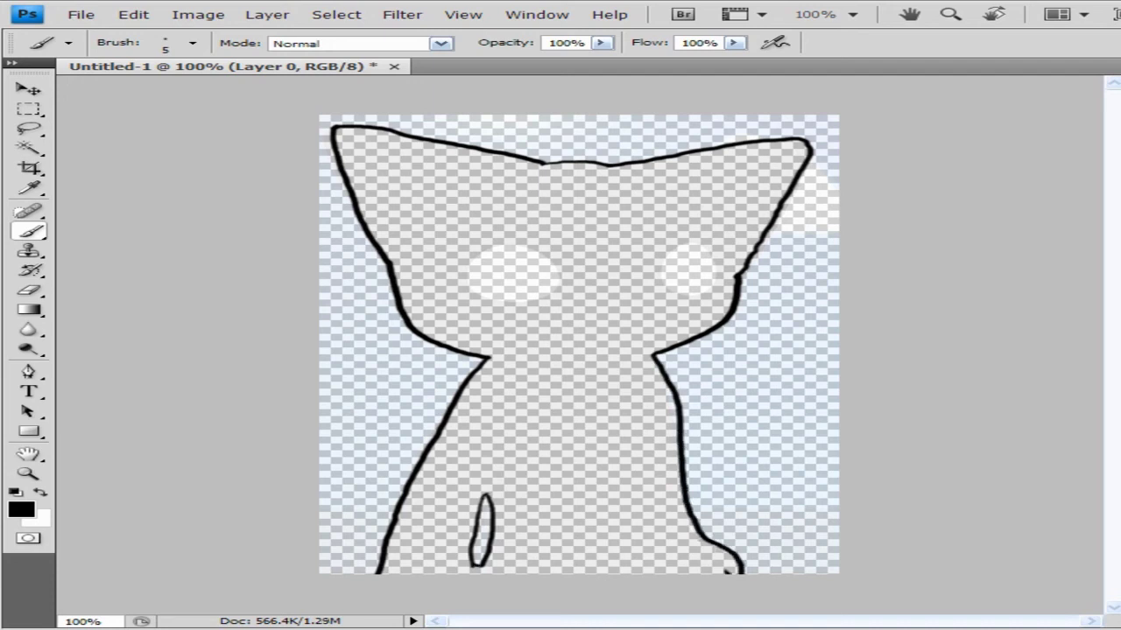
key(ctrl+z)
key(ctrl+z)
Outline the two oval eyes over the pale eye shapes of the reference
mouse_move(697, 243)
mouse_down()
mouse_move(664, 255)
mouse_move(661, 283)
mouse_move(696, 298)
mouse_move(715, 285)
mouse_move(711, 247)
mouse_up()
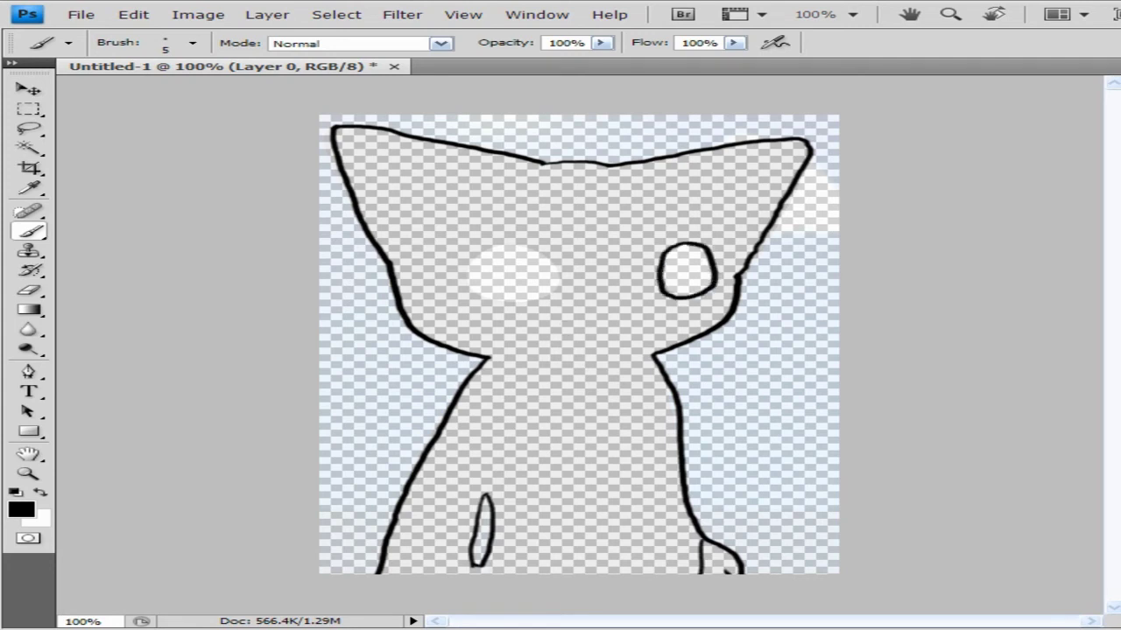
mouse_move(493, 245)
mouse_down()
mouse_move(465, 264)
mouse_move(486, 291)
mouse_up()
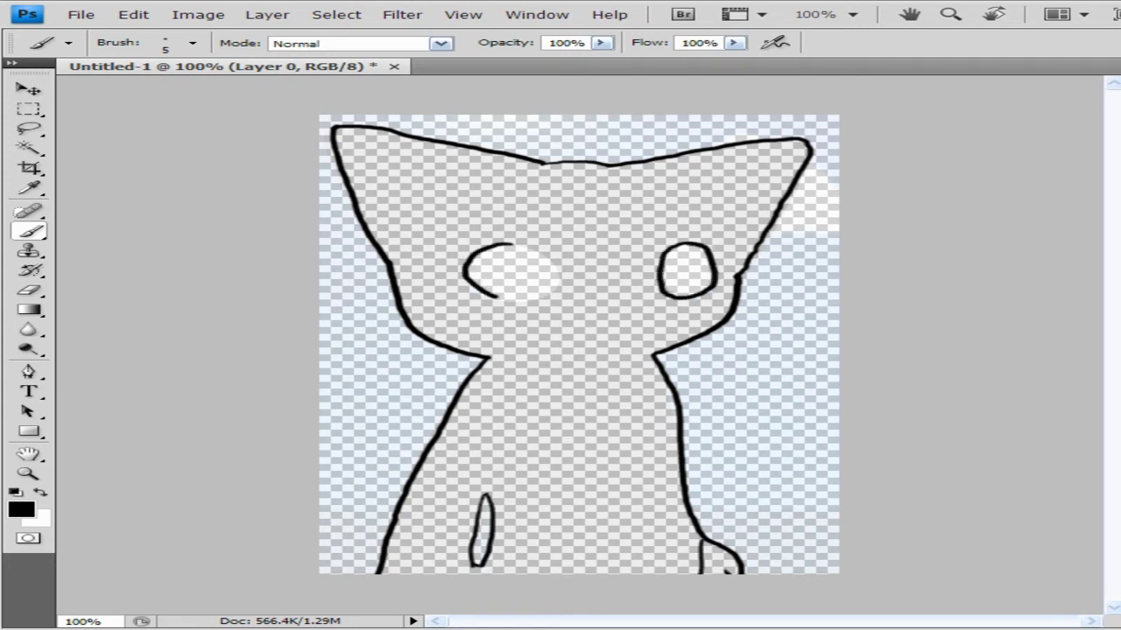
key(ctrl+z)
mouse_move(513, 246)
mouse_down()
mouse_move(476, 254)
mouse_move(469, 285)
mouse_move(487, 298)
mouse_move(542, 296)
mouse_move(538, 252)
mouse_up()
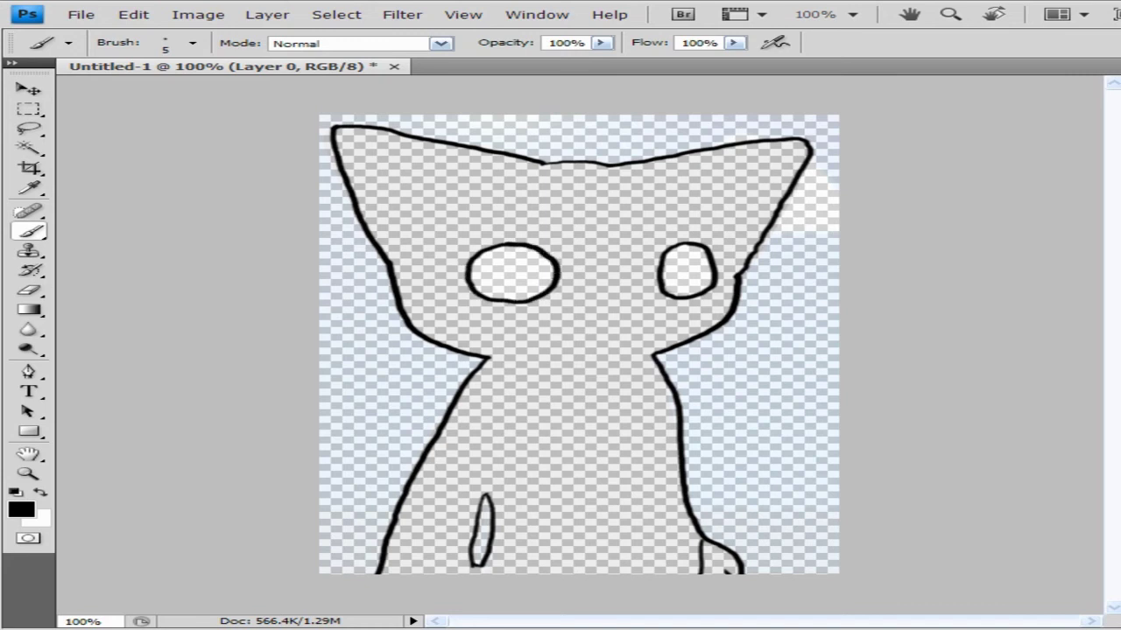
drag(550, 328, 627, 329)
key(ctrl+z)
key(ctrl+z)
key(ctrl+z)
drag(539, 324, 626, 325)
key(ctrl+z)
Draw a thin mouth line below the eyes with a 3 px brush, and return the brush to 5 px
right_click(700, 359)
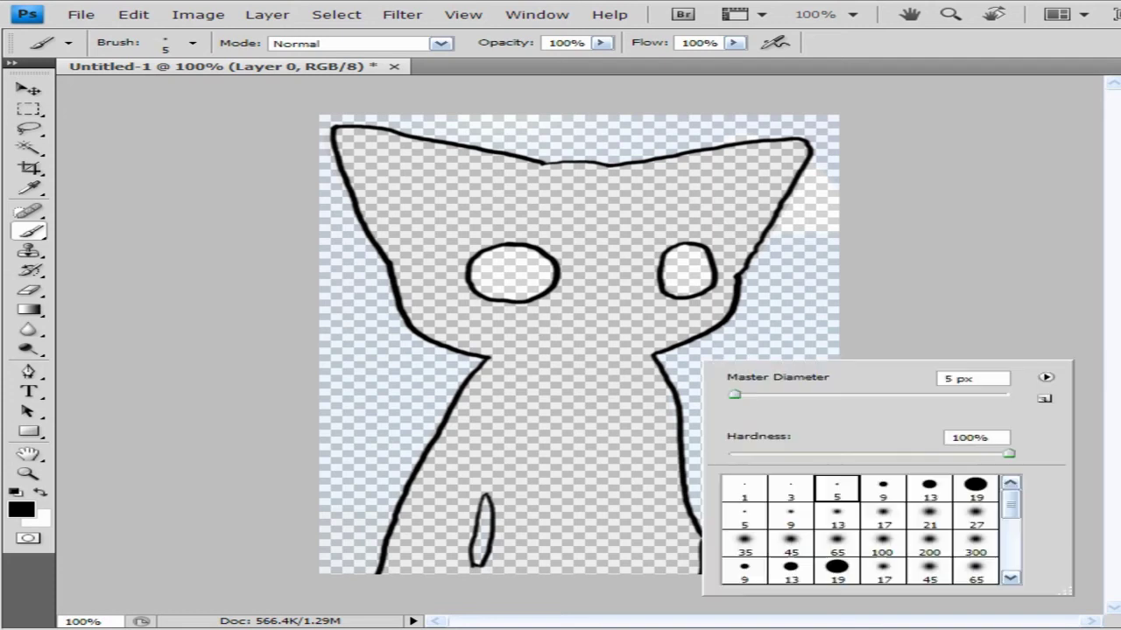
click(790, 489)
drag(544, 324, 623, 327)
key(ctrl+z)
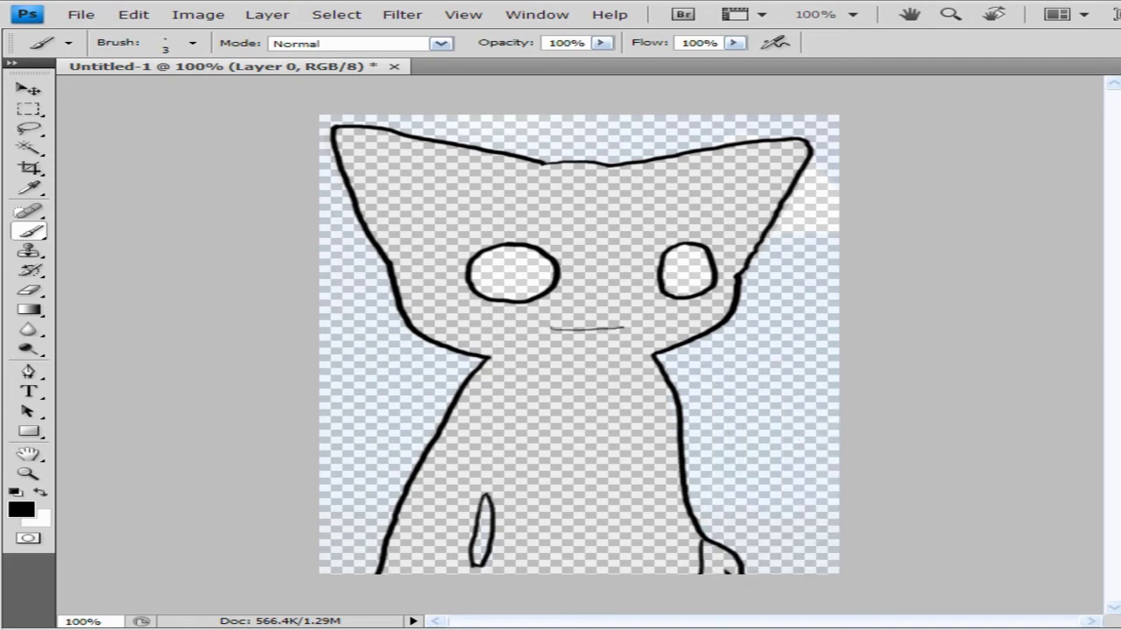
right_click(481, 390)
click(600, 516)
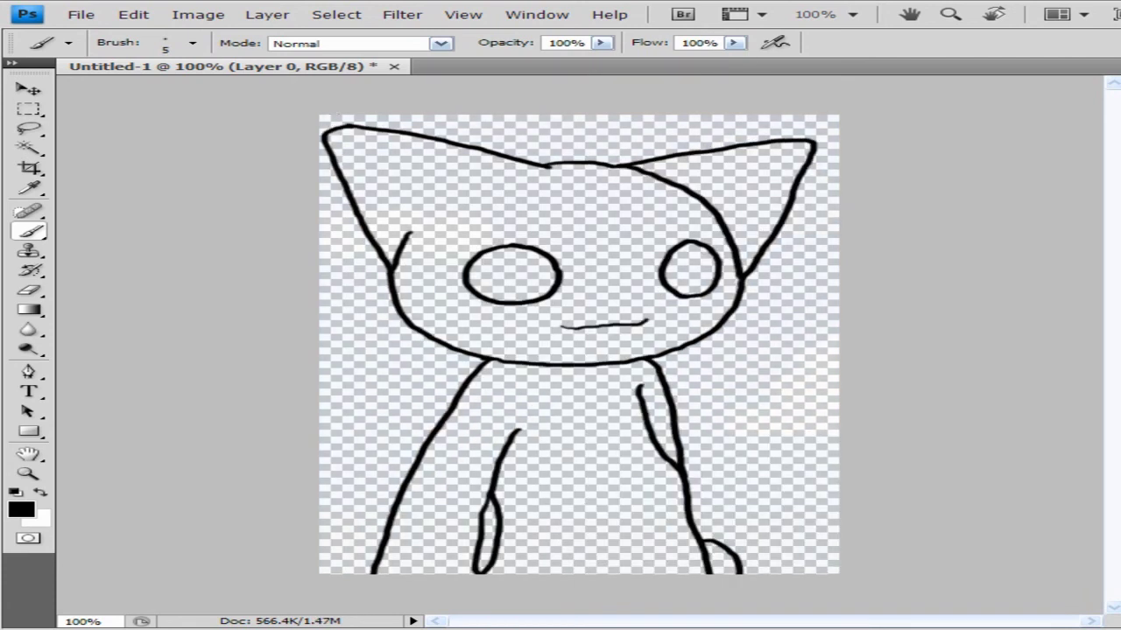
Select the interior of the head on the line-art layer with the Magic Wand at tolerance 32
key(z)
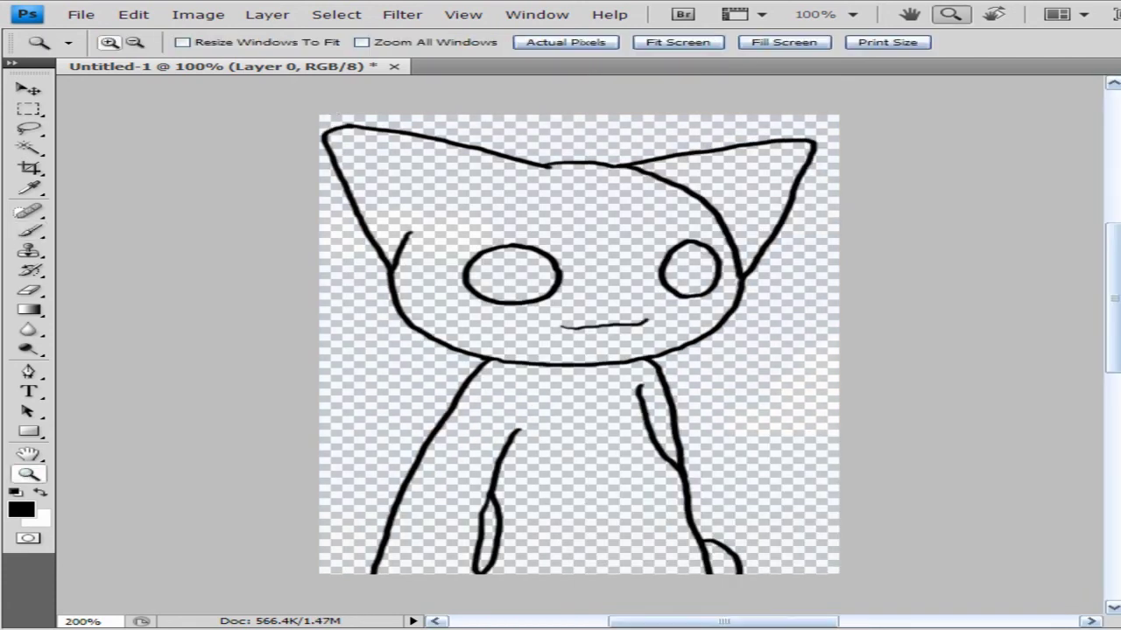
click(395, 178)
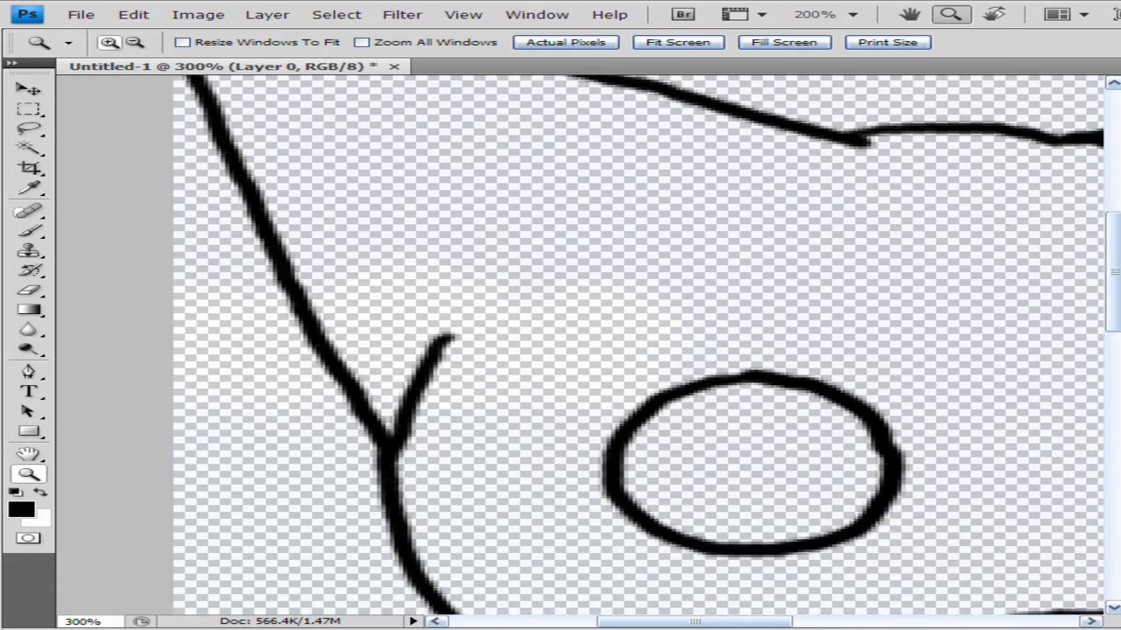
drag(387, 186, 515, 270)
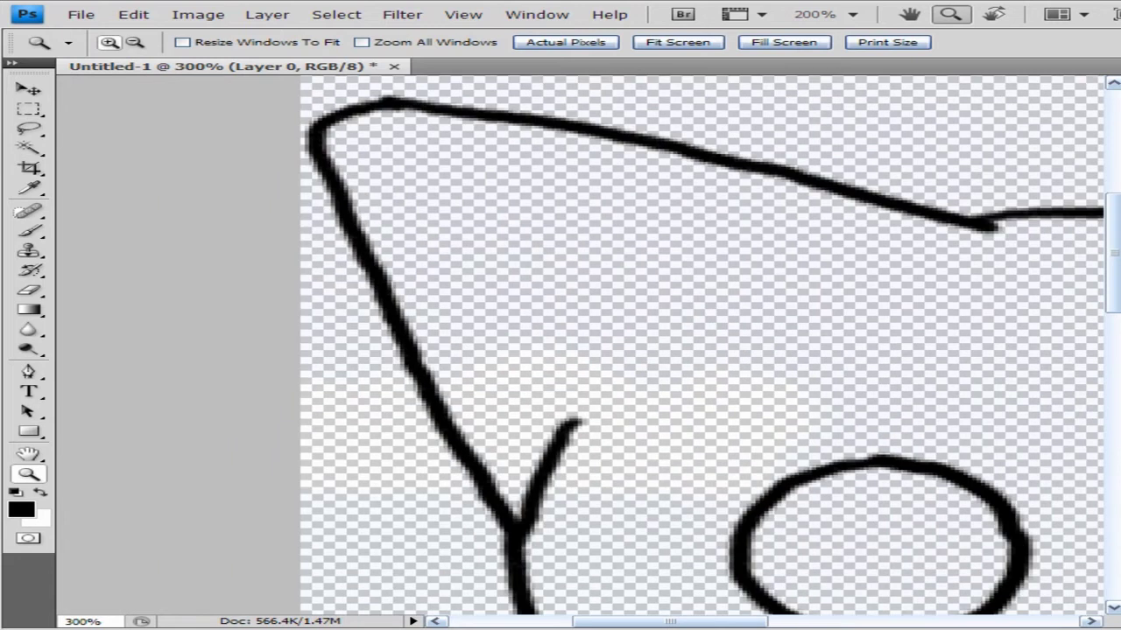
click(28, 149)
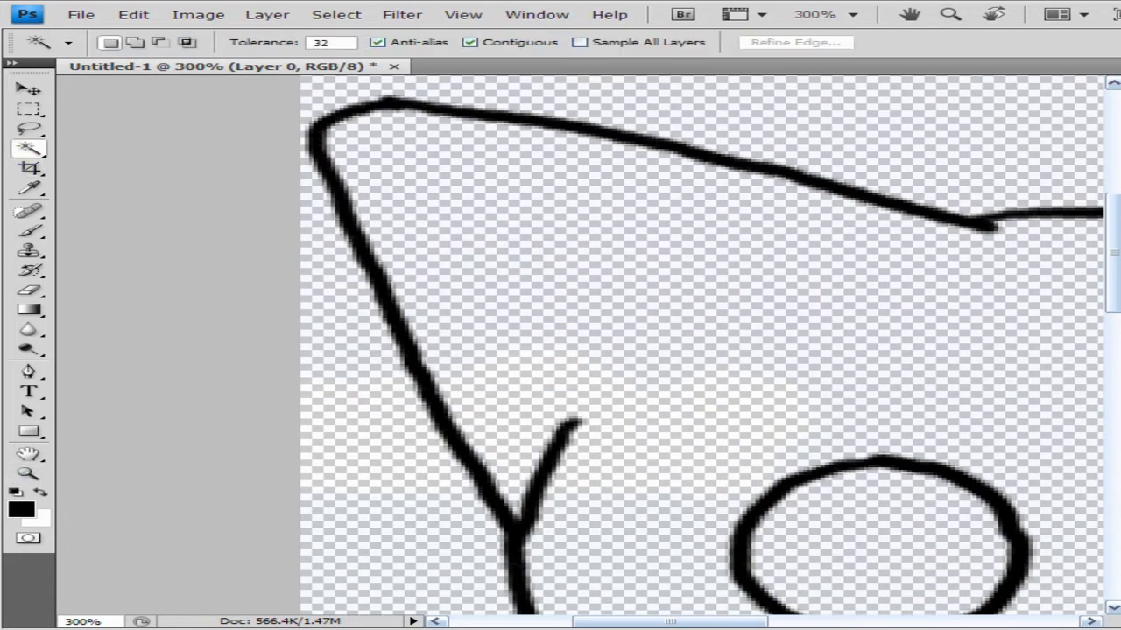
click(648, 289)
key(z)
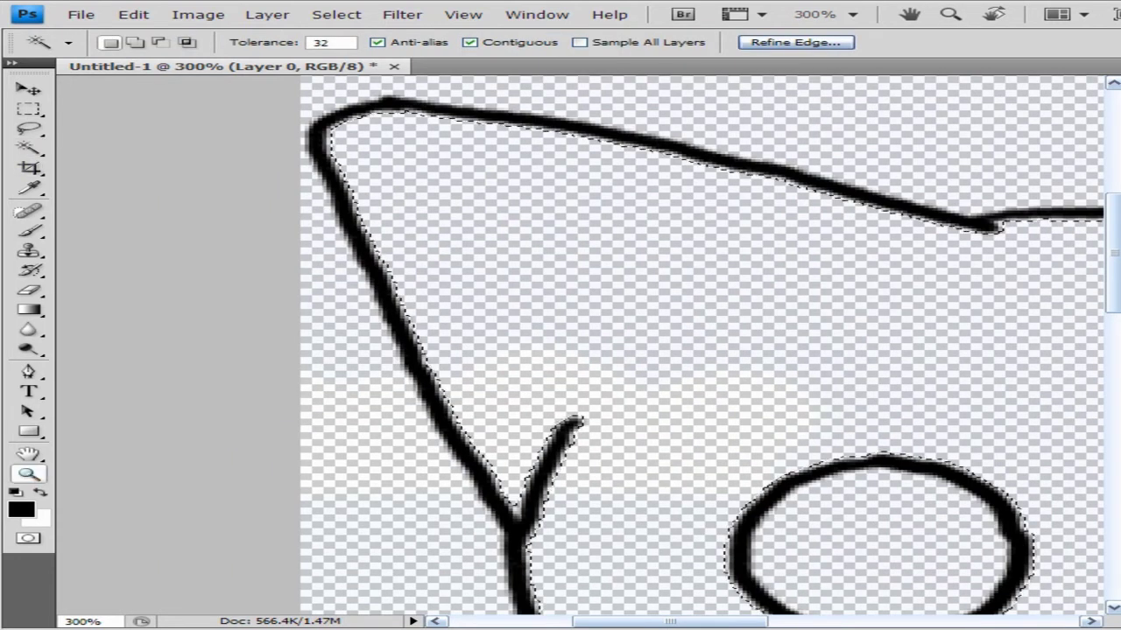
alt+click(656, 285)
key(ctrl+minus)
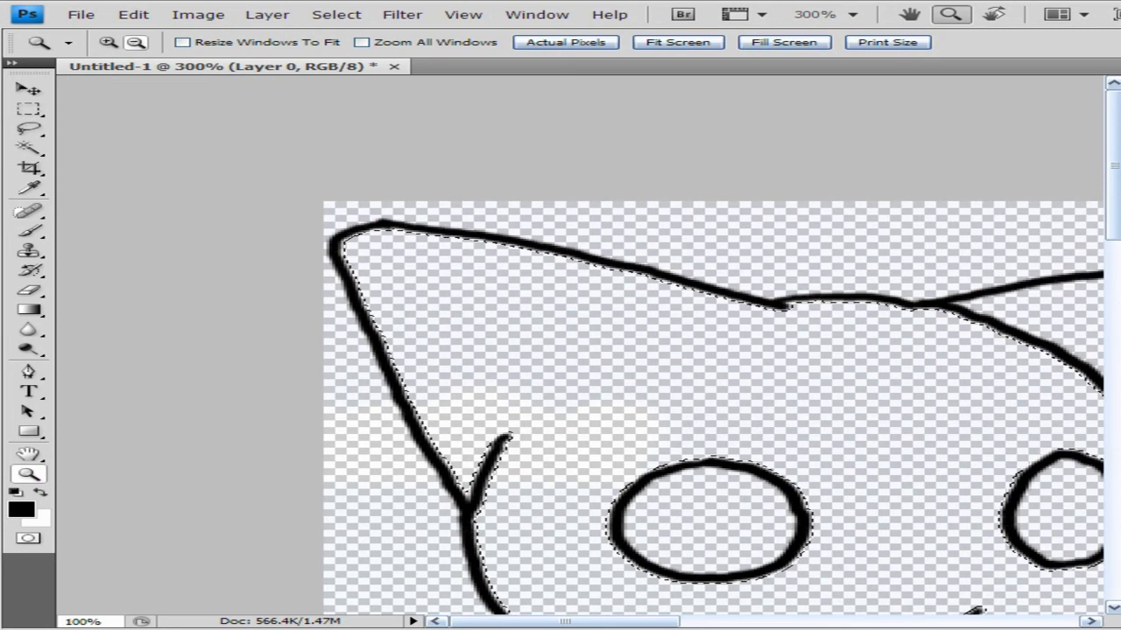
key(ctrl+1)
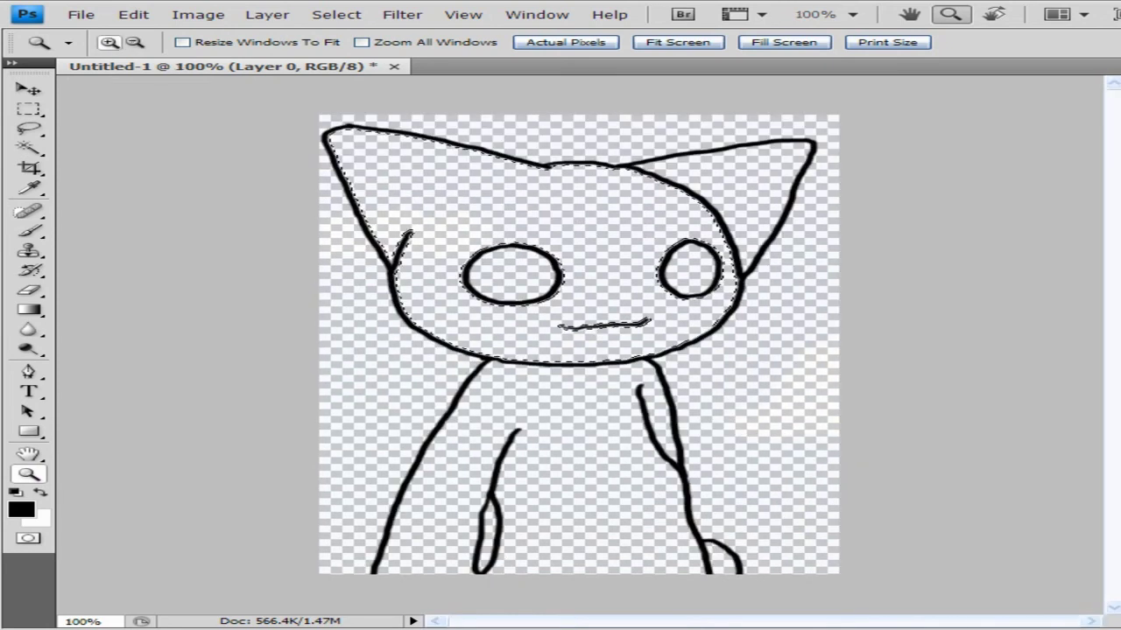
Create a new layer and fill the selected head area with the white background colour
click(267, 15)
mouse_move(279, 35)
click(578, 35)
key(Return)
key(g)
key(ctrl+BackSpace)
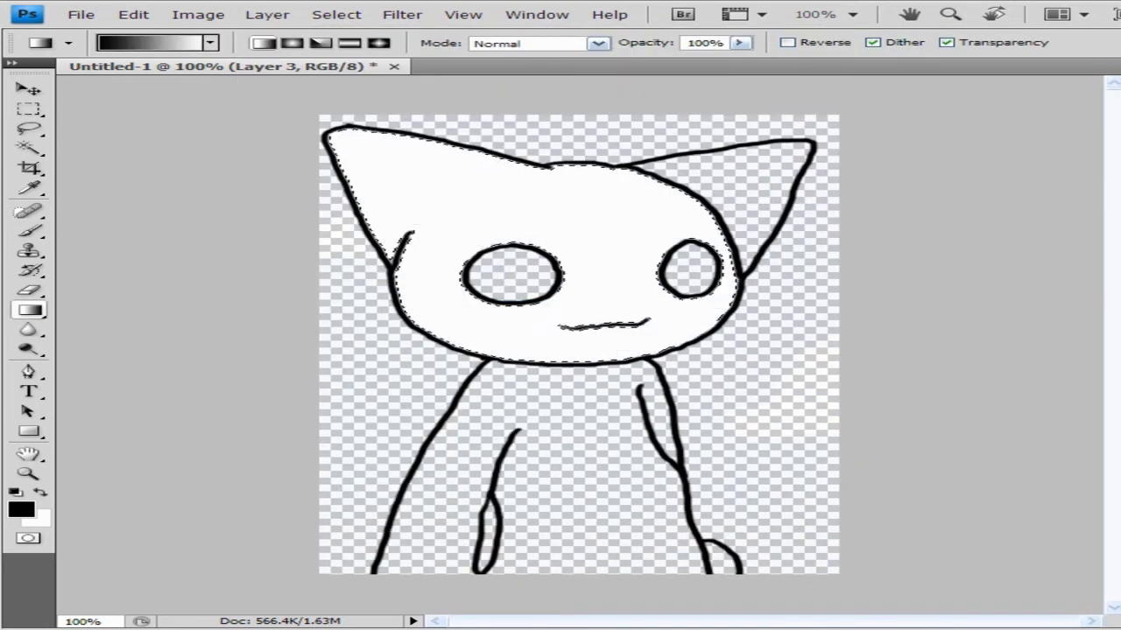
Add the right ear and the body to the Magic Wand selection on the line-art layer, Layer 0
key(alt+[)
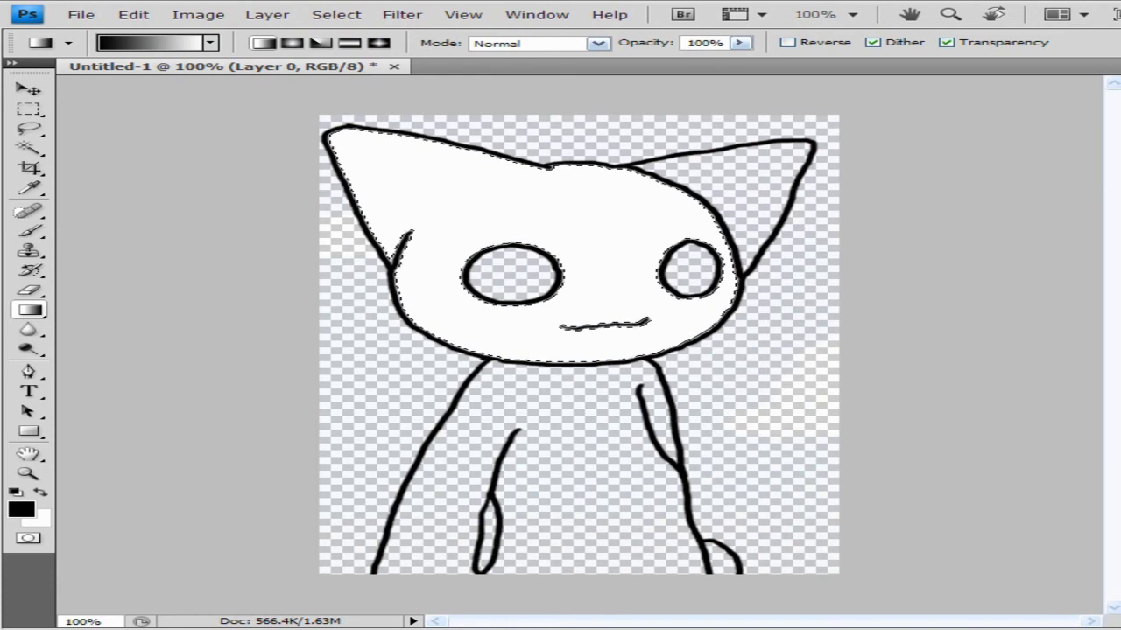
key(w)
shift+click(763, 187)
shift+click(578, 447)
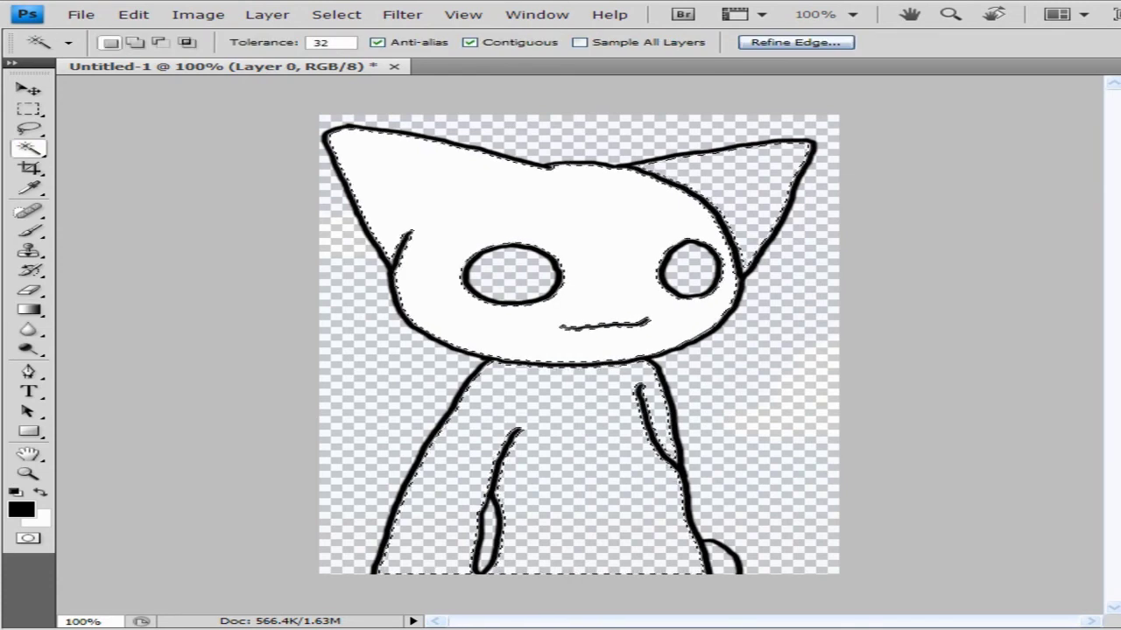
Clear the white fill from Layer 3 and remove the selection
key(alt+])
key(ctrl+a)
key(Delete)
key(ctrl+d)
Select the head, body, right ear and tail interiors on Layer 0, and make Layer 3 the active layer
key(alt+[)
click(578, 211)
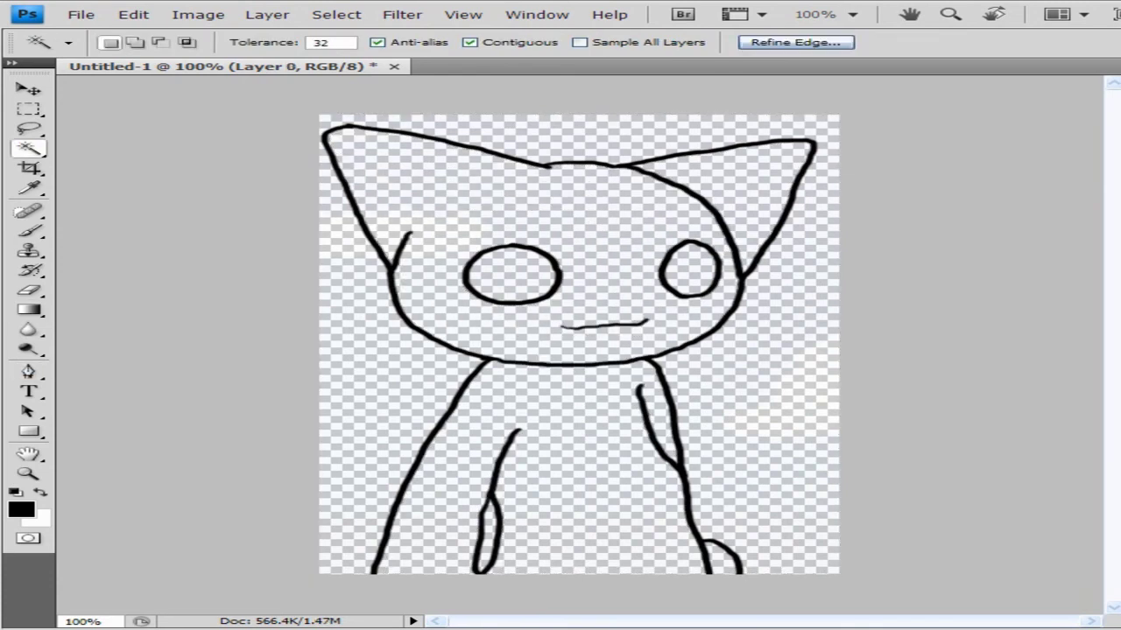
shift+click(577, 446)
shift+click(763, 187)
shift+click(723, 561)
key(alt+])
Set the foreground colour to a dark Cool Gray from the PANTONE solid coated colour library
click(21, 510)
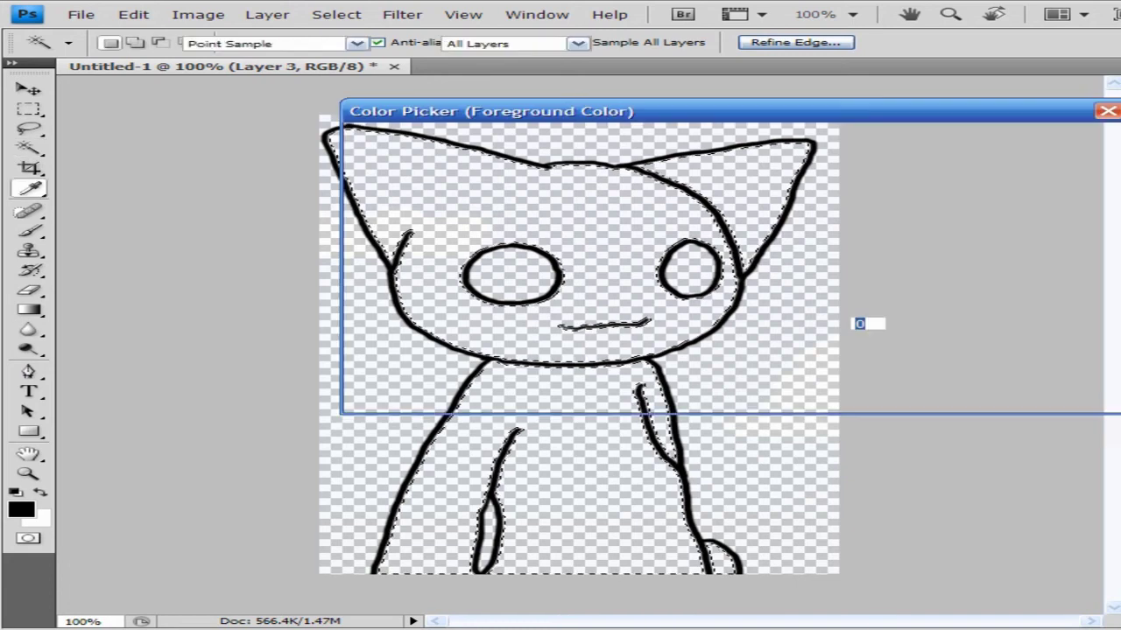
click(1038, 211)
key(Up)
key(Down)
key(Down)
key(Down)
key(Down)
key(Down)
key(Down)
key(Down)
key(Down)
key(Down)
key(Down)
key(Down)
key(Down)
key(Down)
key(Down)
key(Down)
key(Down)
key(Down)
key(Down)
key(Down)
key(Down)
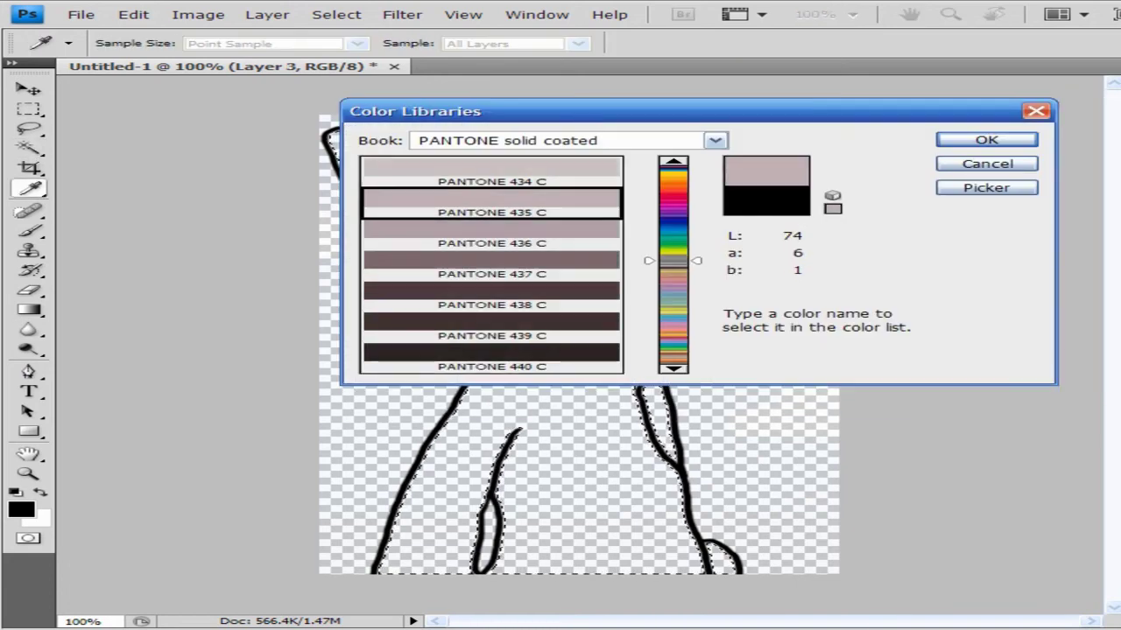
key(Down)
key(Down)
key(Down)
key(Down)
key(Down)
key(Down)
key(Down)
key(Down)
key(Down)
key(Down)
key(Down)
key(Down)
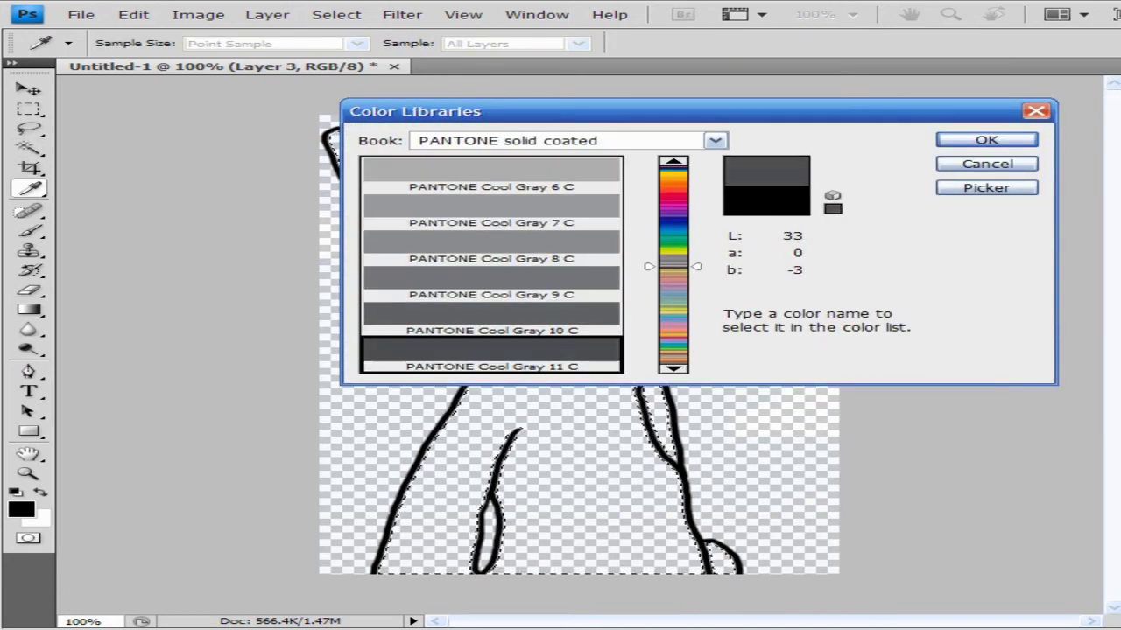
key(Return)
Switch to the Brush tool with a hard round tip and set its diameter to 32 px
key(w)
click(29, 231)
right_click(541, 271)
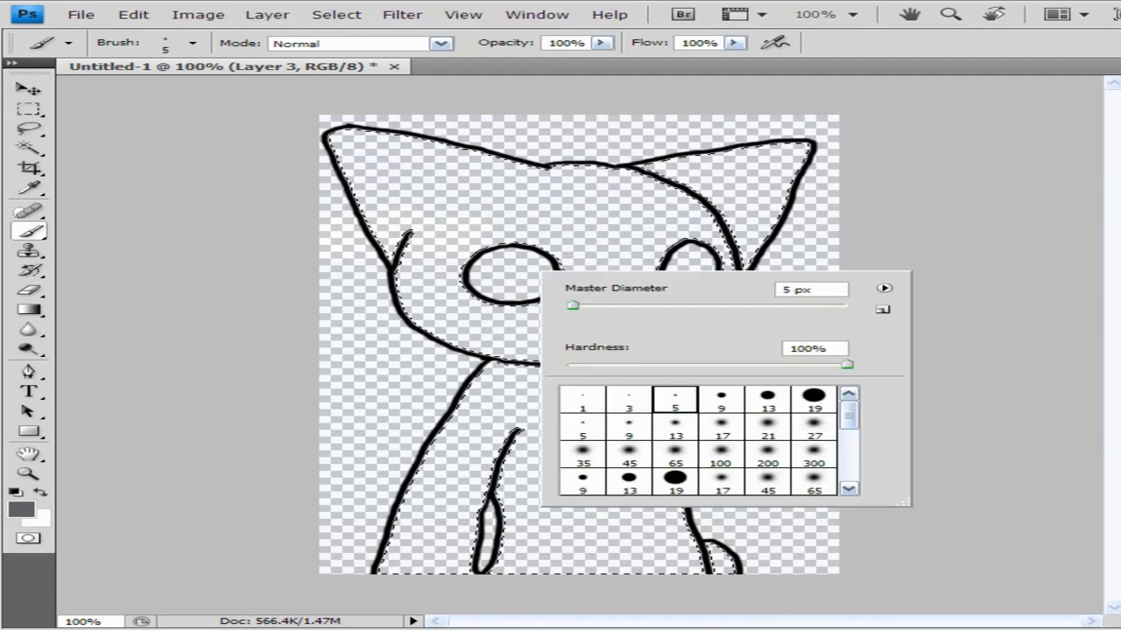
click(813, 398)
drag(592, 306, 610, 306)
key(Return)
key(Return)
Paint the selected head, ears, body and tail areas gray on Layer 3, and deselect
mouse_move(341, 140)
mouse_down()
mouse_move(398, 218)
mouse_move(473, 245)
mouse_move(613, 184)
mouse_move(700, 162)
mouse_move(455, 320)
mouse_move(770, 175)
mouse_move(753, 166)
mouse_move(464, 429)
mouse_move(578, 403)
mouse_move(530, 564)
mouse_move(456, 536)
mouse_up()
mouse_move(547, 405)
mouse_down()
mouse_move(447, 431)
mouse_move(626, 458)
mouse_up()
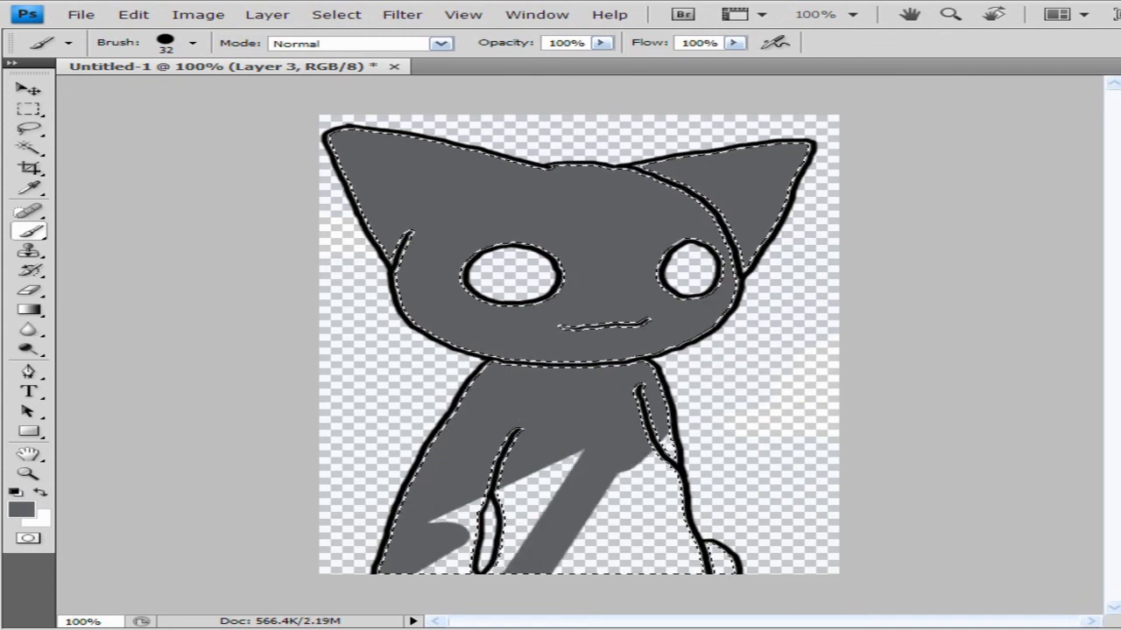
mouse_move(657, 420)
mouse_down()
mouse_move(516, 560)
mouse_move(438, 516)
mouse_move(669, 521)
mouse_move(722, 560)
mouse_up()
drag(638, 565, 688, 560)
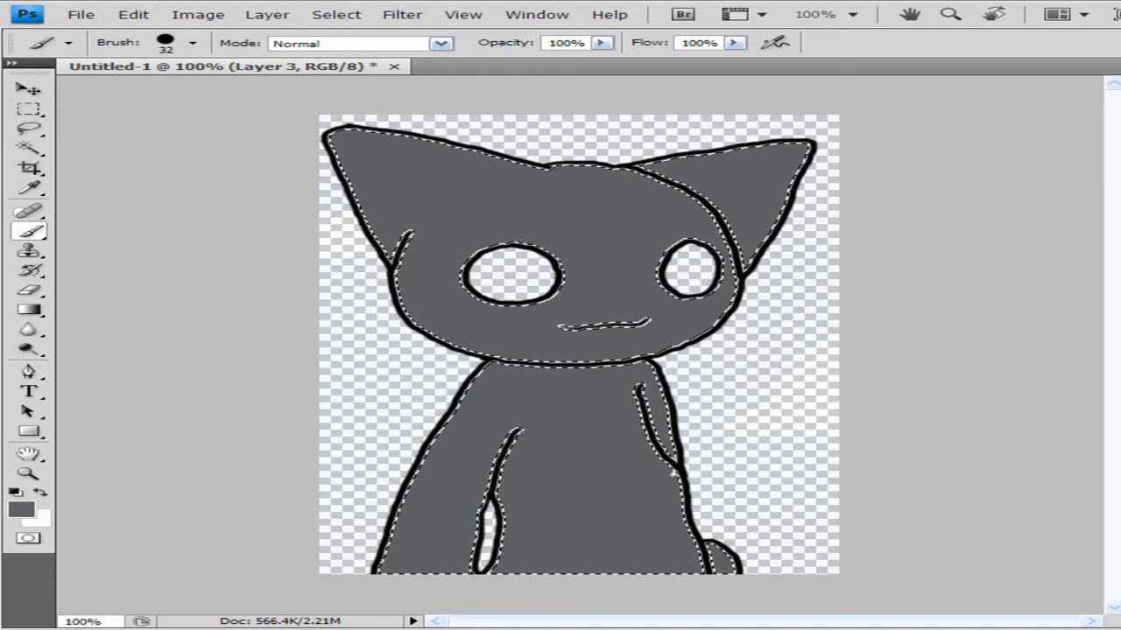
key(ctrl+d)
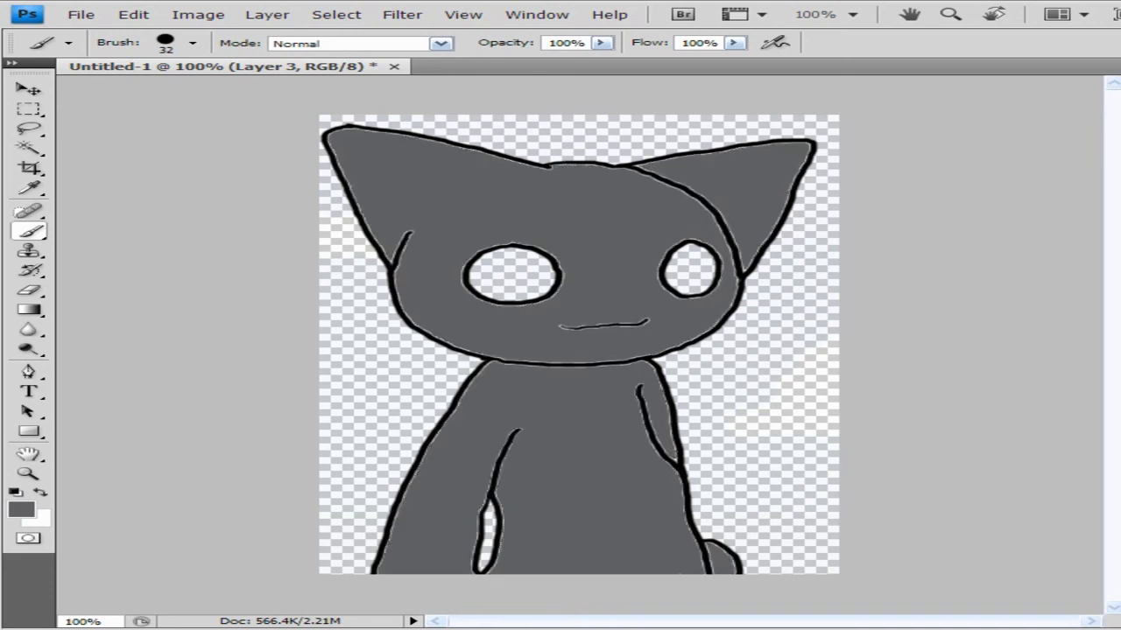
Paint gray over the light fringe along both arm lines, and along the mouth line with a 9 px brush
drag(520, 429, 490, 485)
drag(637, 385, 656, 451)
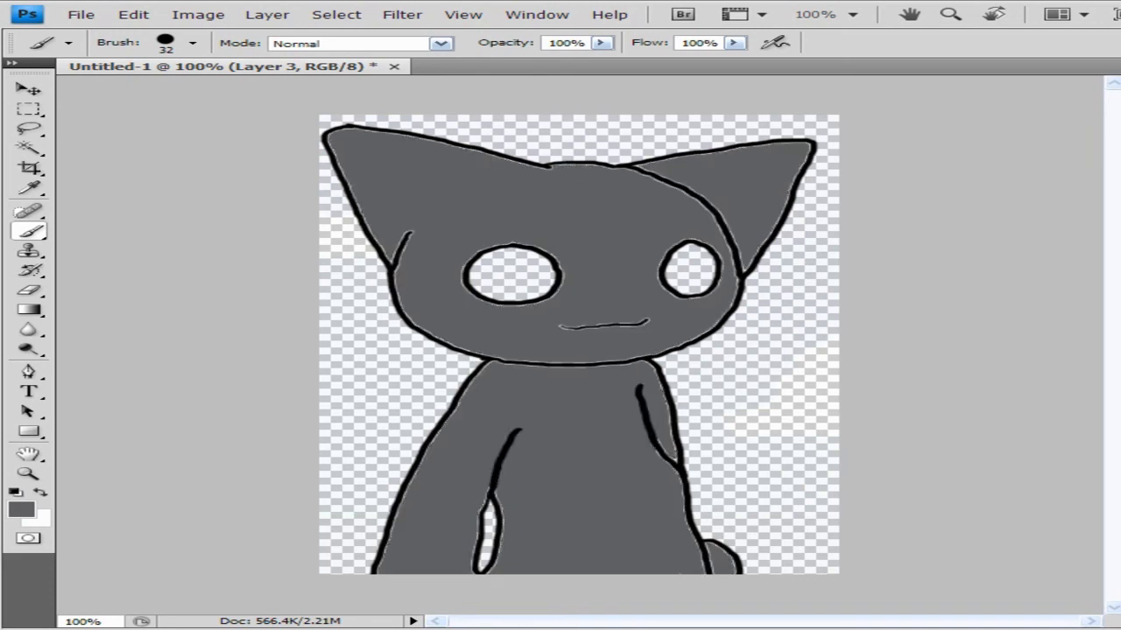
right_click(459, 389)
double_click(643, 518)
drag(558, 327, 647, 321)
Paint gray over the light fringe along the curved line between head and right ear with a 13 px brush
right_click(671, 250)
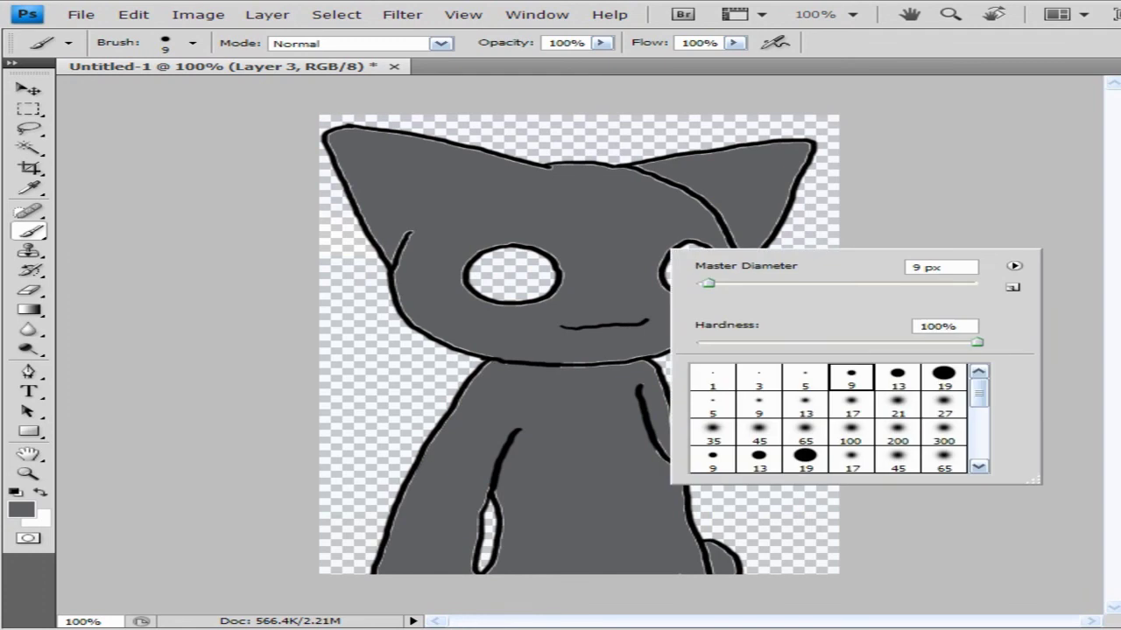
double_click(898, 376)
mouse_move(633, 170)
mouse_down()
mouse_move(688, 194)
mouse_move(737, 261)
mouse_up()
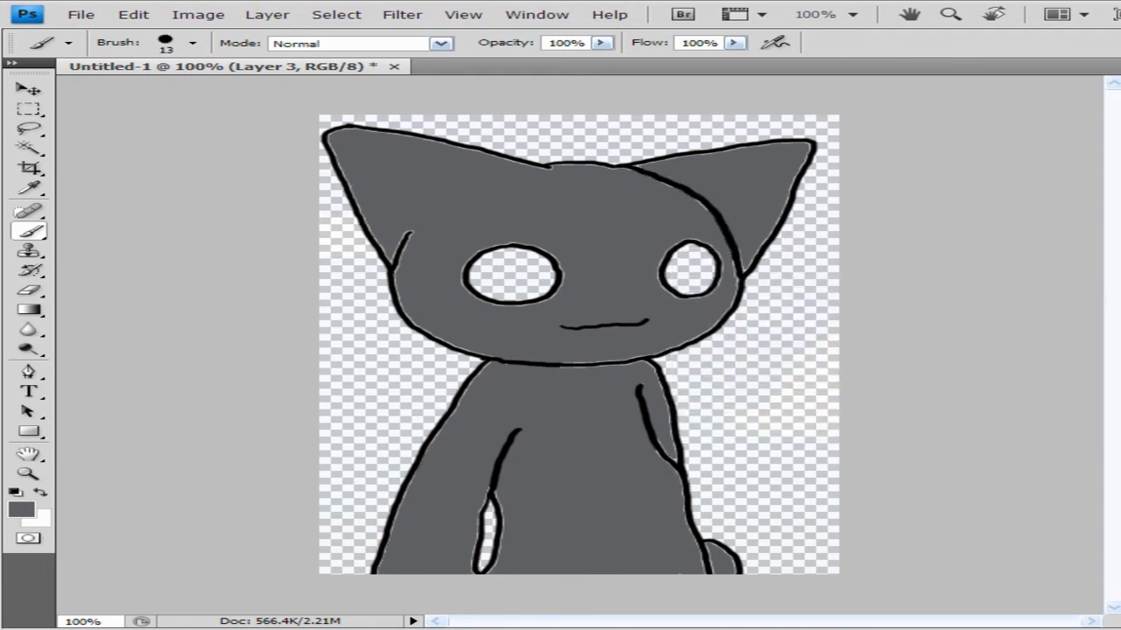
Paint gray over the remaining light fringe along the cat's outlines with a 9 px brush
right_click(433, 349)
double_click(610, 471)
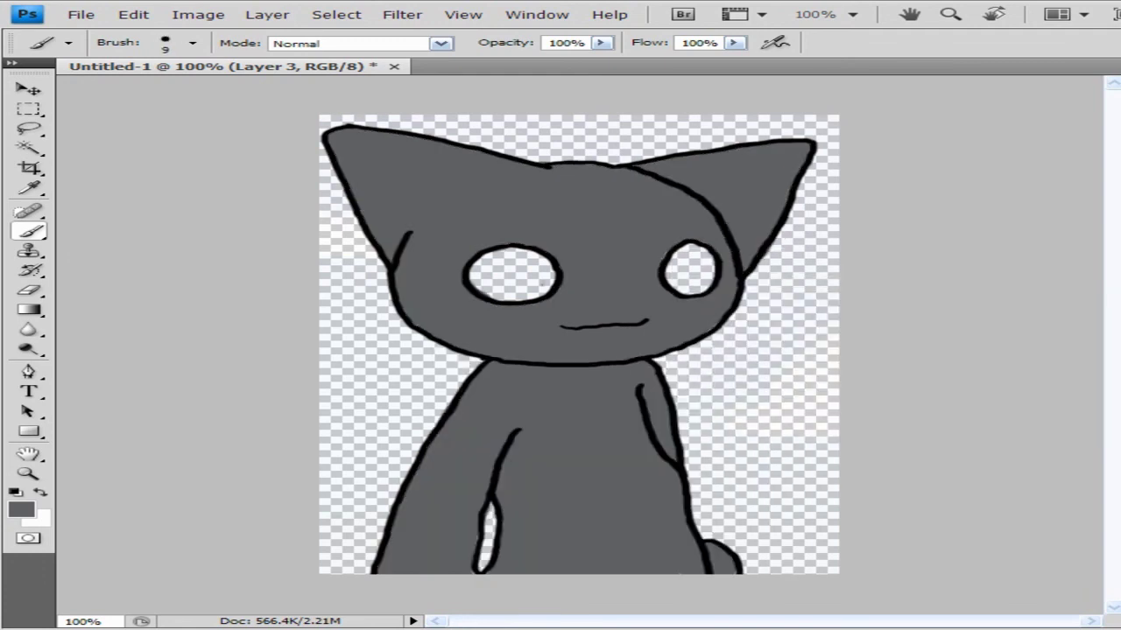
Create a new empty layer with the default settings
click(267, 15)
mouse_move(280, 34)
click(601, 34)
key(Return)
Paint both eyes white on Layer 4 with a 13 px brush, and erase the gray speck inside the larger eye on Layer 3
click(16, 492)
click(40, 492)
right_click(441, 288)
double_click(670, 417)
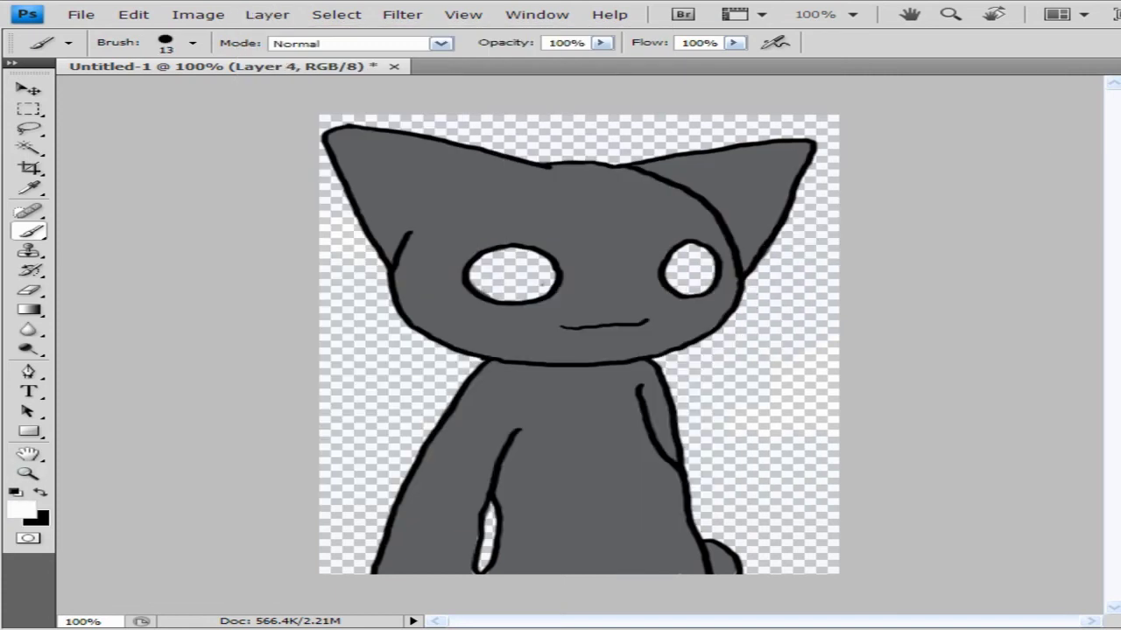
mouse_move(503, 255)
mouse_down()
mouse_move(475, 275)
mouse_move(533, 273)
mouse_move(509, 282)
mouse_move(536, 289)
mouse_up()
mouse_move(667, 258)
mouse_down()
mouse_move(685, 282)
mouse_move(707, 263)
mouse_up()
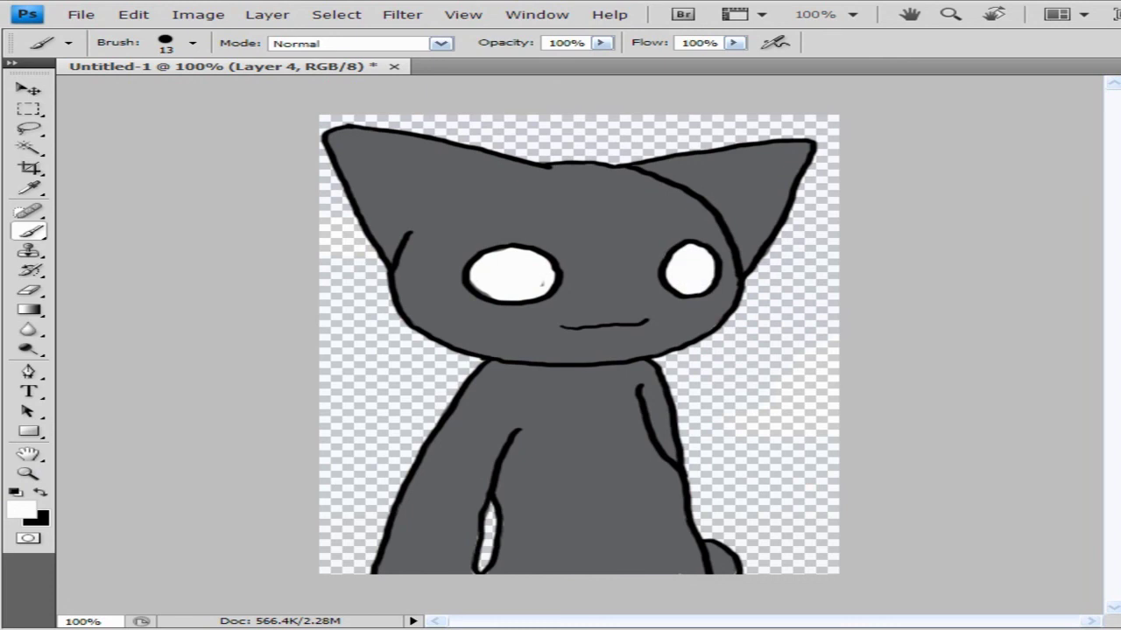
key(e)
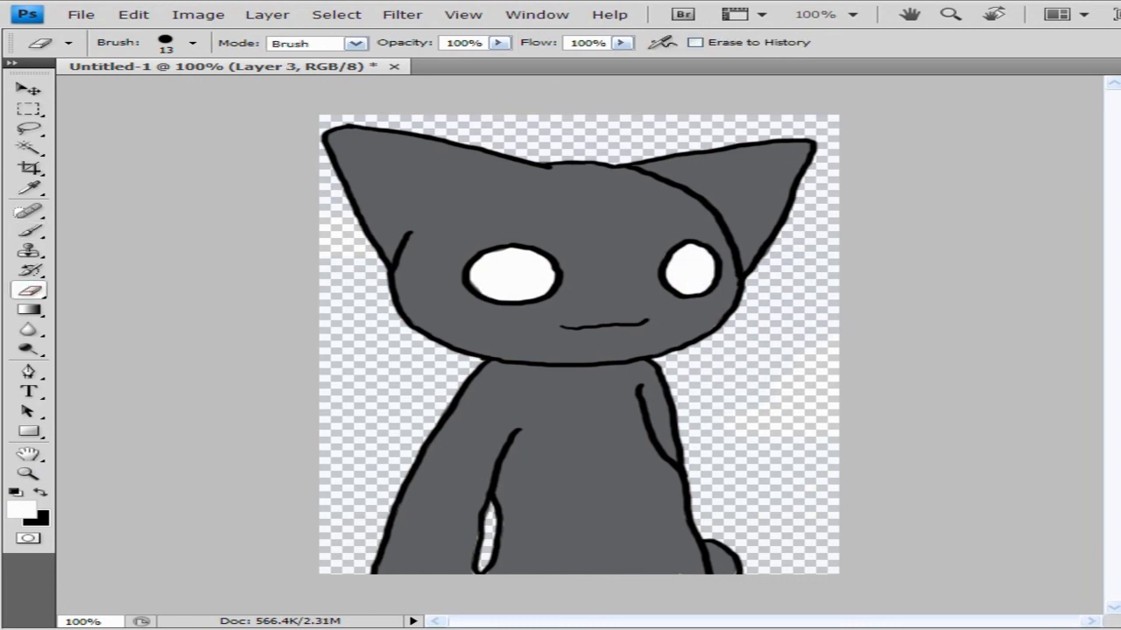
key(b)
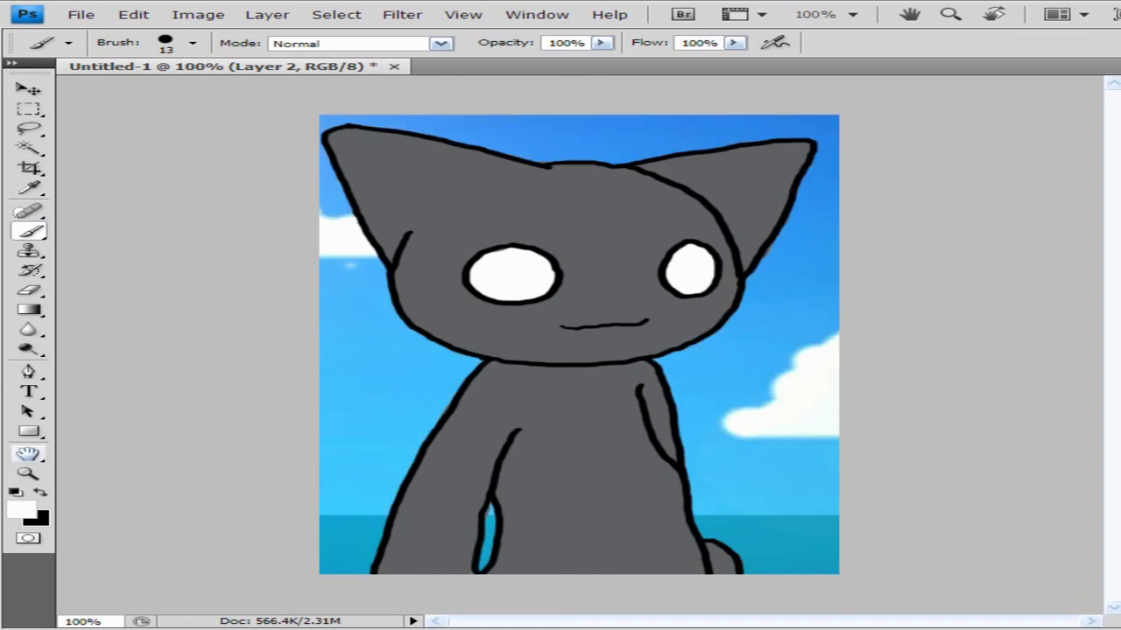
Create another new layer and set the Brush tool's foreground colour to green
key(z)
click(267, 15)
mouse_move(280, 35)
click(598, 34)
click(975, 196)
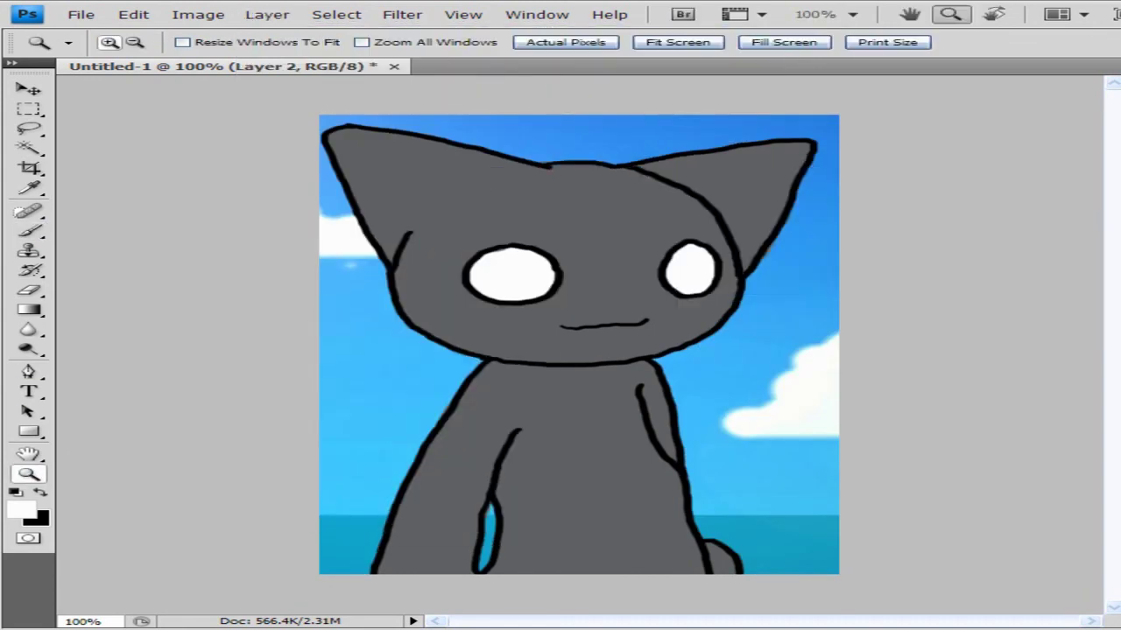
click(29, 232)
click(40, 493)
click(22, 509)
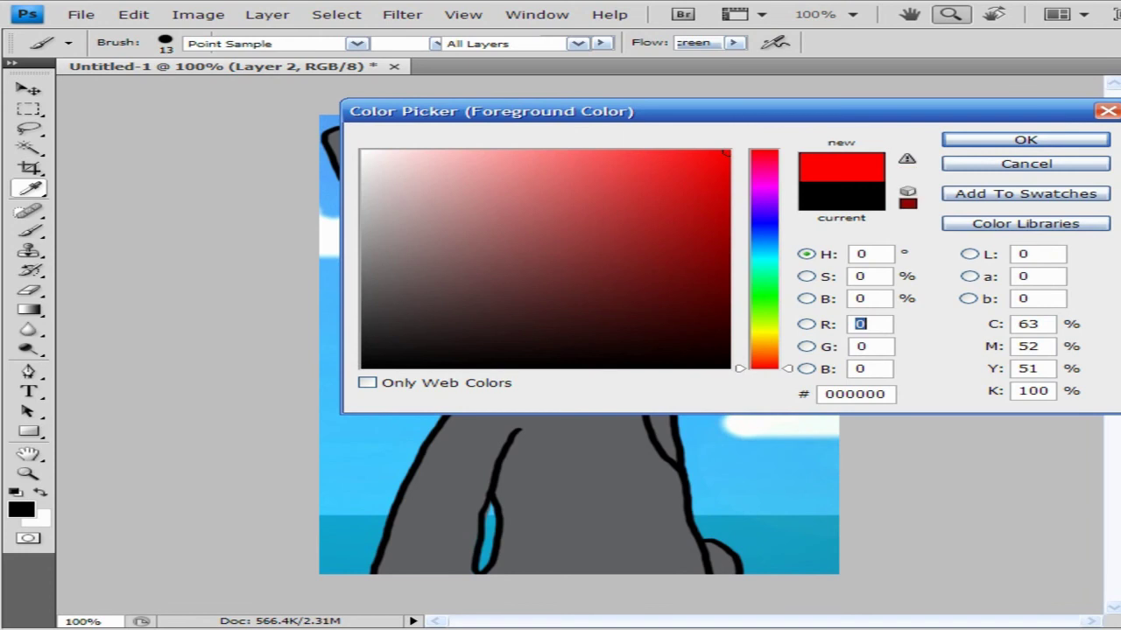
click(727, 152)
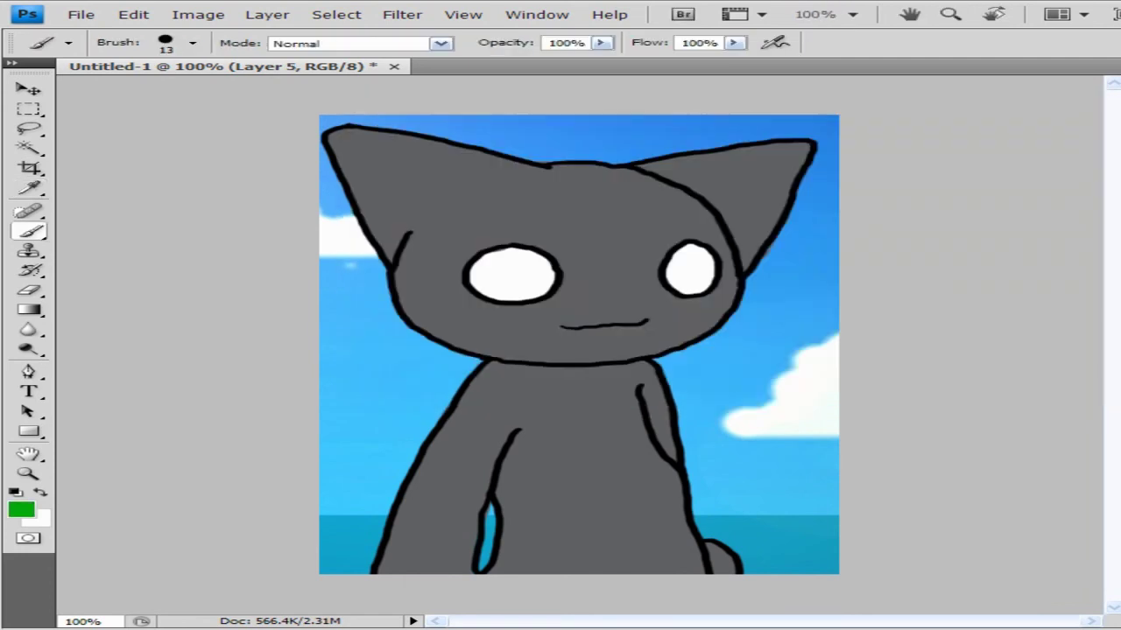
Hand-letter the word "River" in green above the cat's head with a 9 px brush
right_click(555, 283)
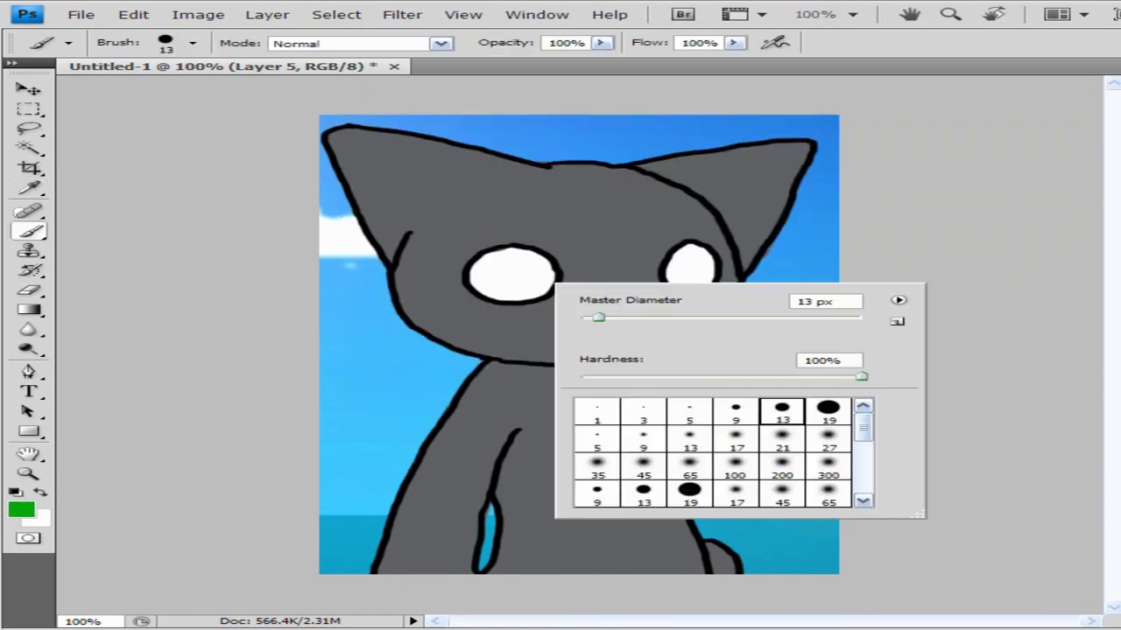
click(735, 411)
drag(561, 129, 561, 146)
mouse_move(560, 129)
mouse_down()
mouse_move(574, 126)
mouse_move(582, 149)
mouse_up()
drag(602, 136, 600, 148)
drag(629, 135, 683, 142)
drag(707, 141, 717, 127)
Hand-letter the word "easy" in green beside the cat's chin, over the left part of the sky
mouse_move(333, 359)
mouse_down()
mouse_move(355, 350)
mouse_move(353, 371)
mouse_up()
drag(390, 360, 393, 377)
mouse_move(422, 351)
mouse_down()
mouse_move(399, 375)
mouse_move(444, 367)
mouse_up()
drag(456, 354, 434, 385)
Hand-letter the word "tutorial" in green running downward along the sky to the right of the body
drag(741, 340, 741, 366)
mouse_move(727, 352)
mouse_down()
mouse_move(758, 352)
mouse_move(736, 445)
mouse_up()
mouse_move(723, 427)
mouse_down()
mouse_move(749, 427)
mouse_move(740, 453)
mouse_up()
mouse_move(734, 481)
mouse_down()
mouse_move(751, 483)
mouse_move(758, 514)
mouse_move(786, 541)
mouse_up()
drag(810, 533, 812, 553)
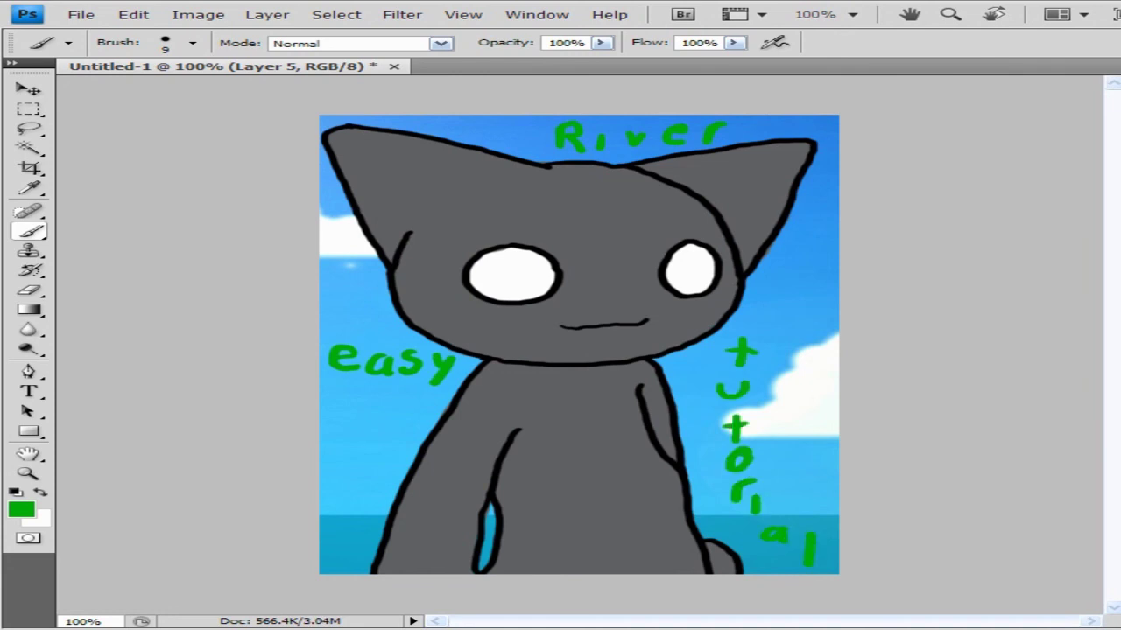
Try a green scribble below the word "easy", and undo its strokes
mouse_move(354, 437)
mouse_down()
mouse_move(395, 448)
mouse_move(411, 455)
mouse_move(371, 472)
mouse_move(389, 478)
mouse_move(321, 408)
mouse_up()
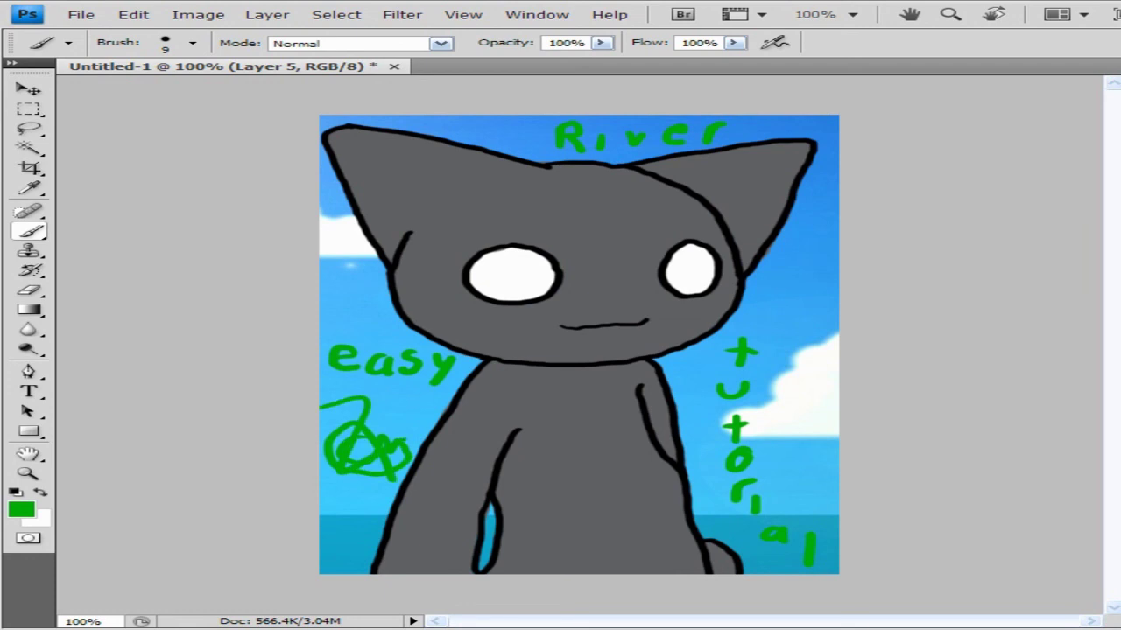
key(ctrl+alt+z)
key(ctrl+alt+z)
key(ctrl+alt+z)
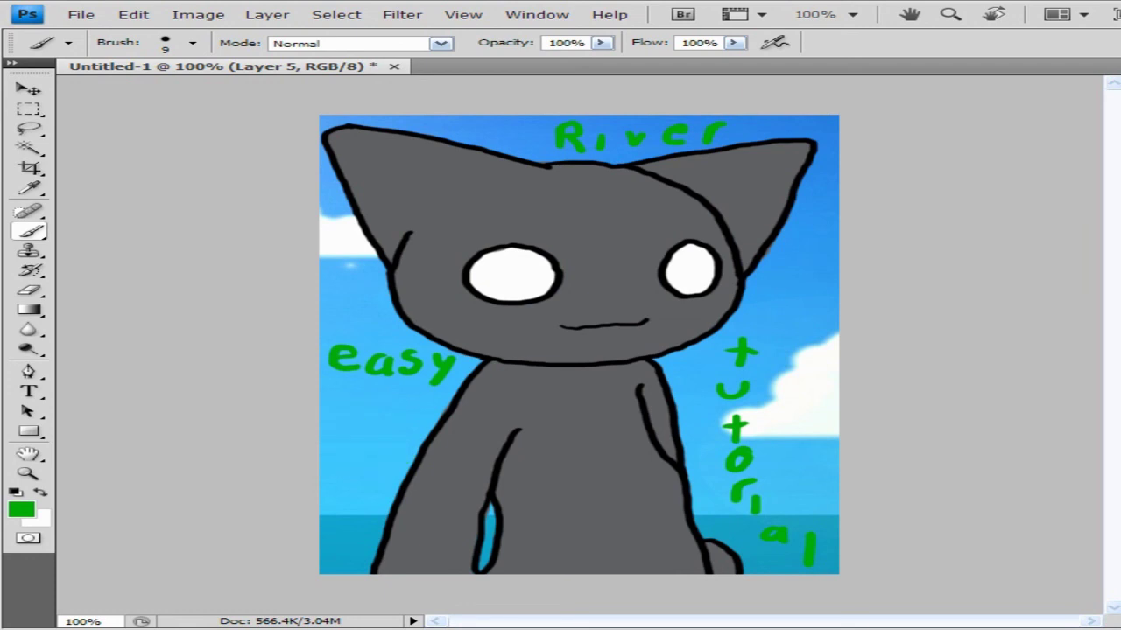
Try a rectangular marquee selection over the cat's chest, undo the last change and deselect
click(28, 109)
mouse_move(424, 391)
mouse_down()
mouse_move(496, 383)
mouse_move(543, 438)
mouse_move(623, 483)
mouse_up()
drag(496, 411, 443, 387)
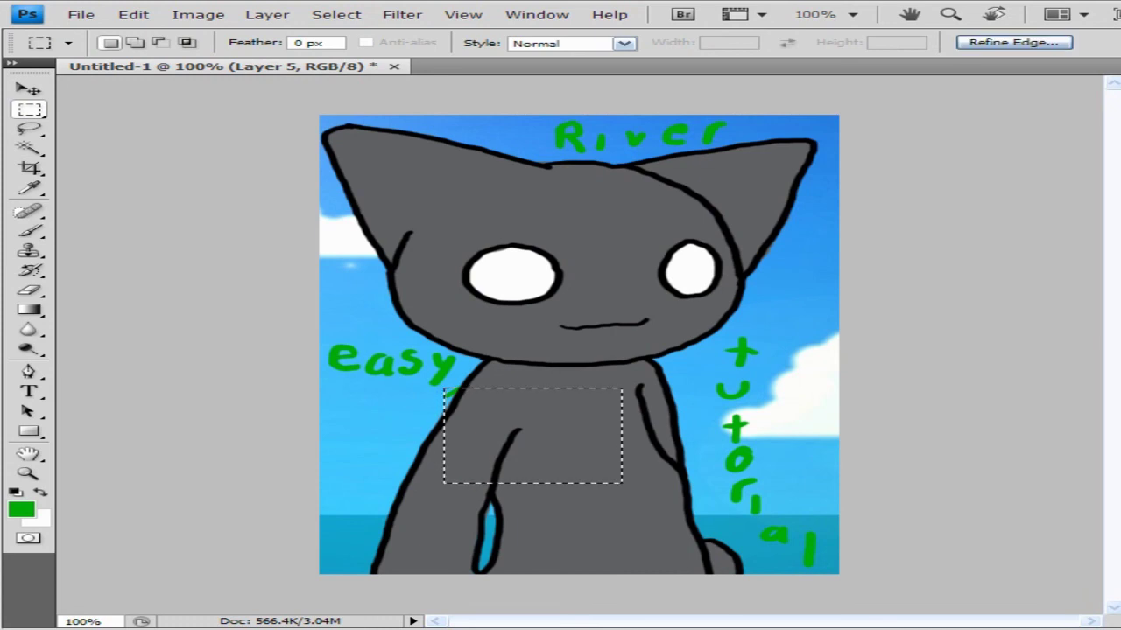
drag(517, 429, 364, 442)
key(ctrl+alt+z)
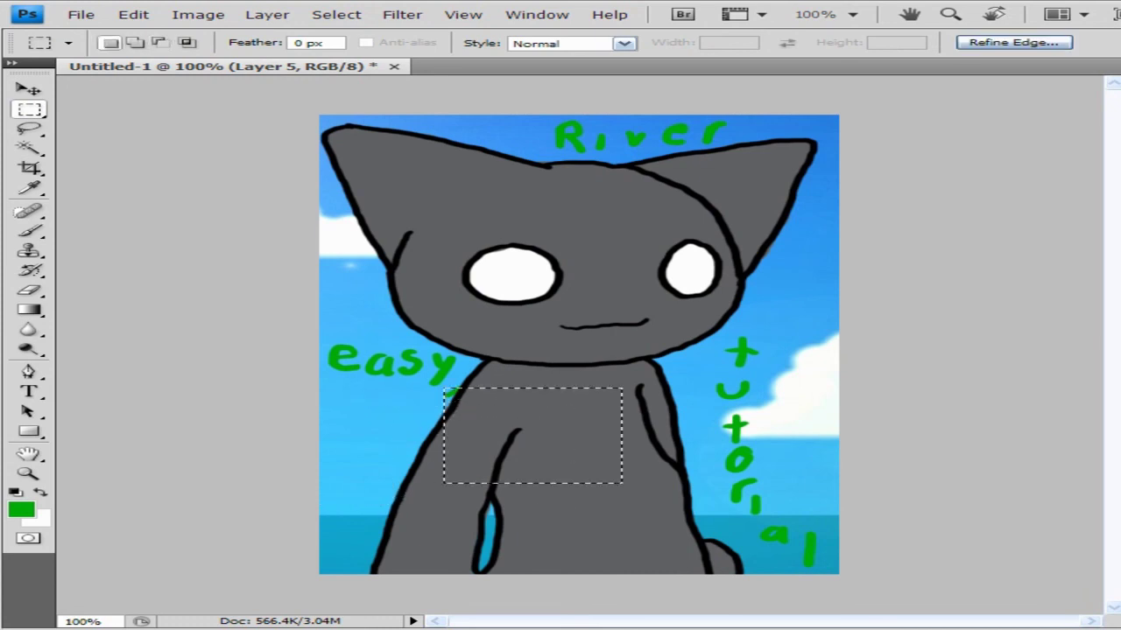
key(ctrl+d)
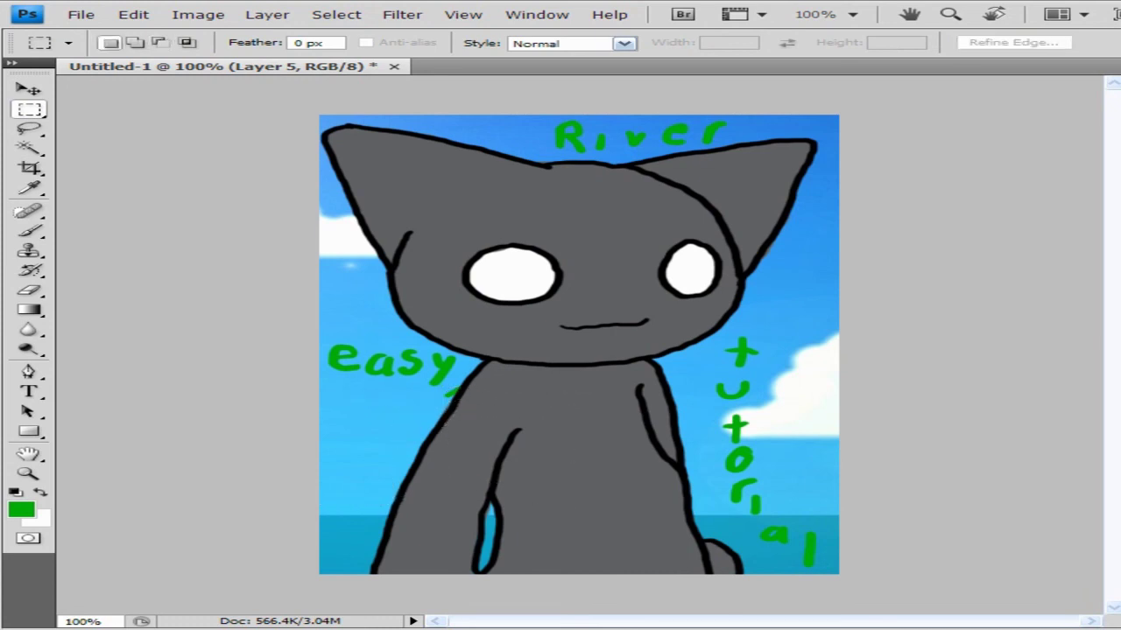
Delete Layer 5 with the green lettering, and merge the remaining layers into one
right_click(1040, 203)
click(1082, 279)
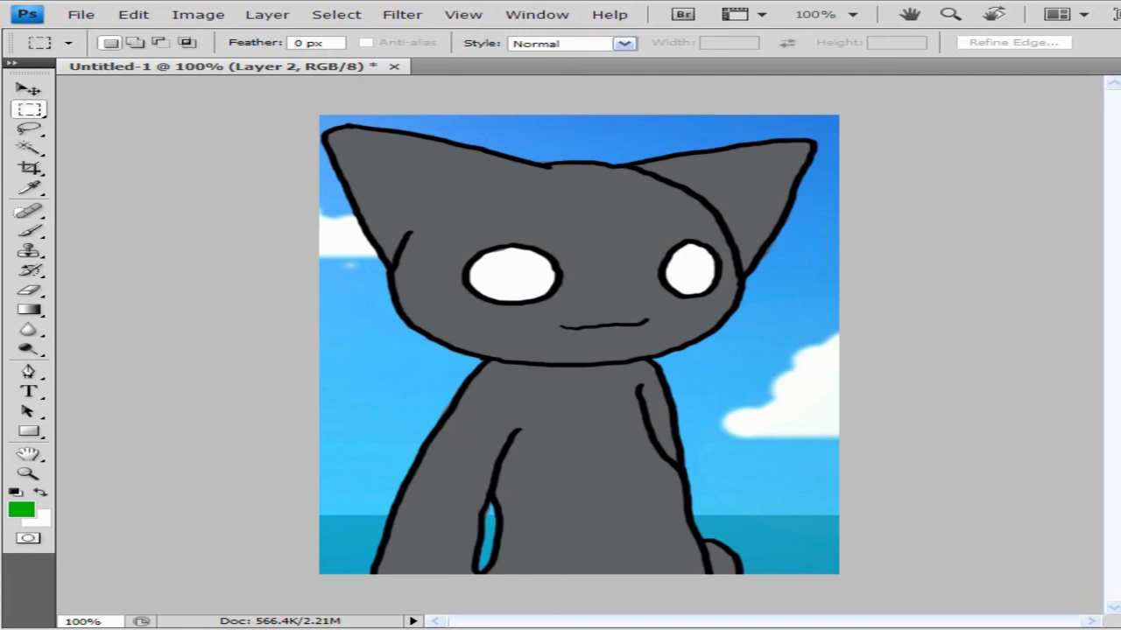
right_click(1025, 210)
click(1080, 514)
Apply Lighting Effects in the 2 O'clock Spotlight style, widening the spotlight beyond the picture's edges with its light coming from the upper right
click(403, 15)
click(735, 275)
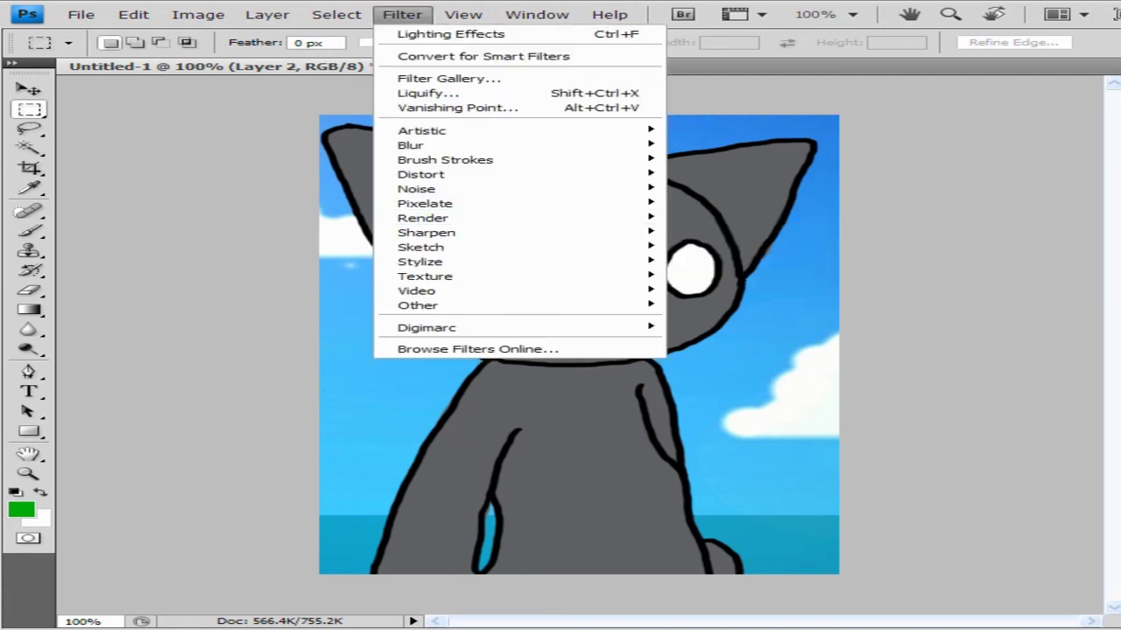
drag(587, 237, 459, 201)
click(920, 99)
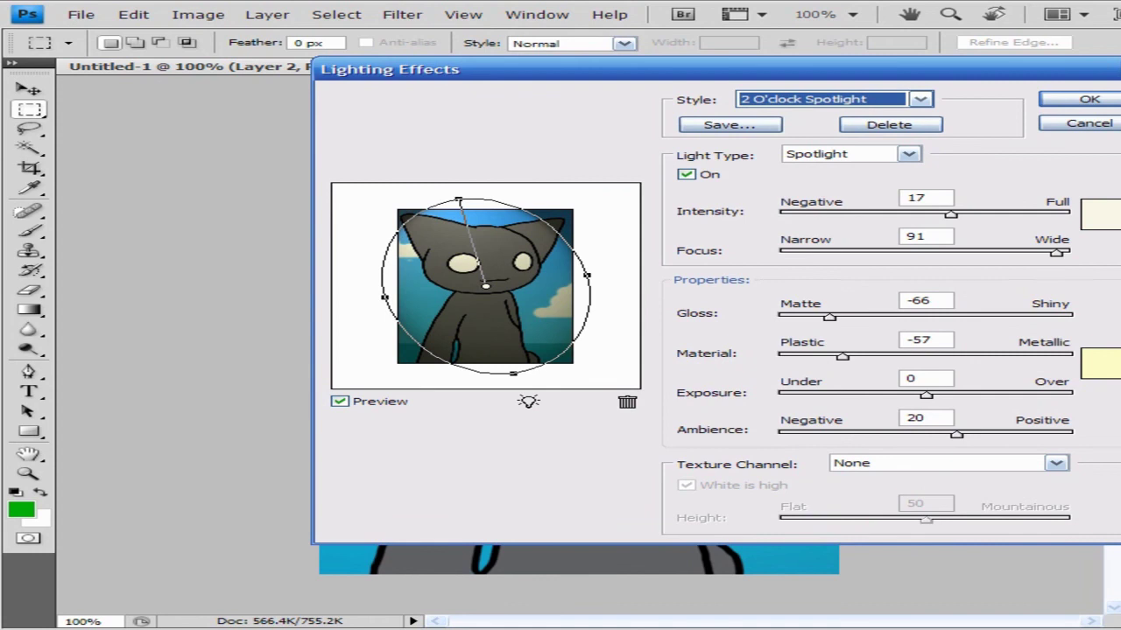
click(858, 117)
drag(551, 332, 556, 337)
drag(598, 233, 605, 233)
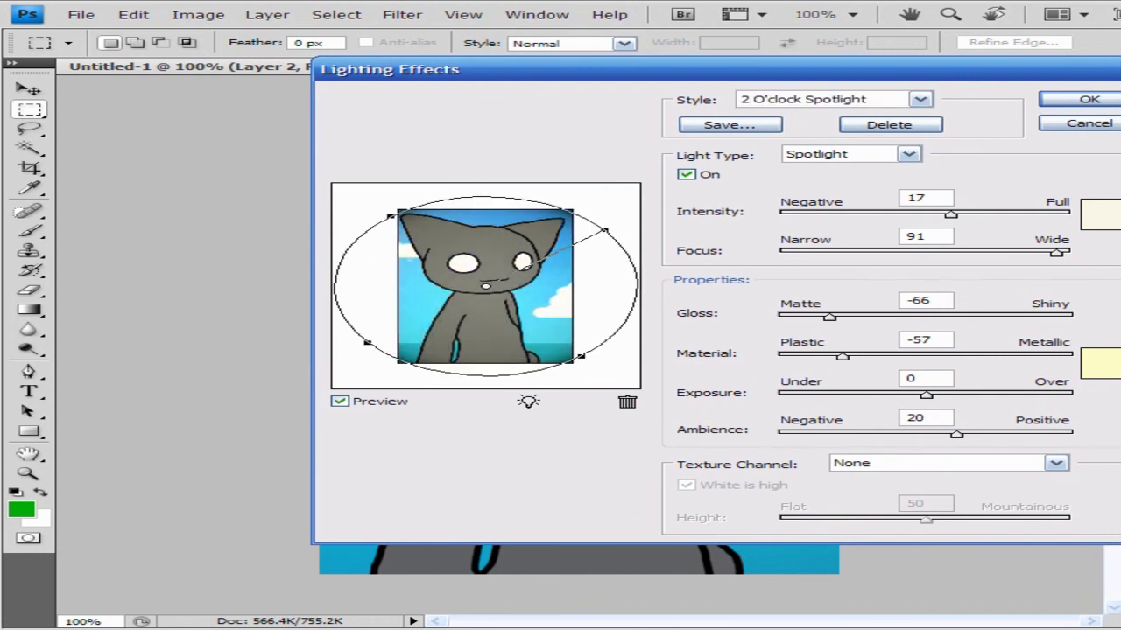
click(1088, 98)
Apply a 105mm Prime Lens Flare at 100% brightness, centred on the picture's upper-right corner
click(133, 15)
mouse_move(402, 14)
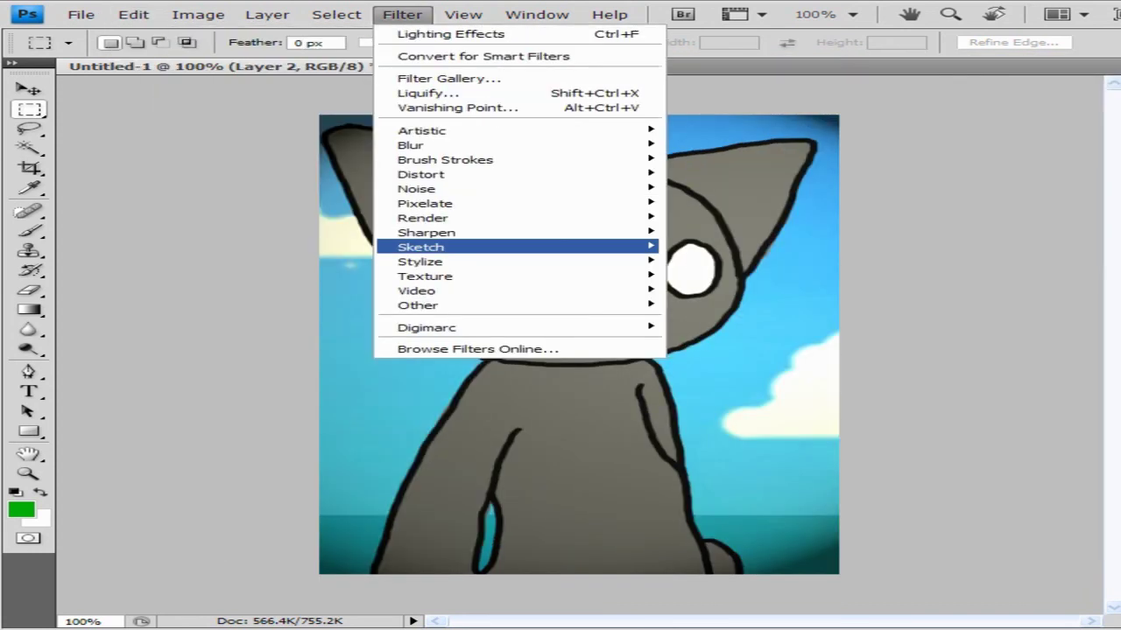
click(429, 35)
key(Return)
click(402, 14)
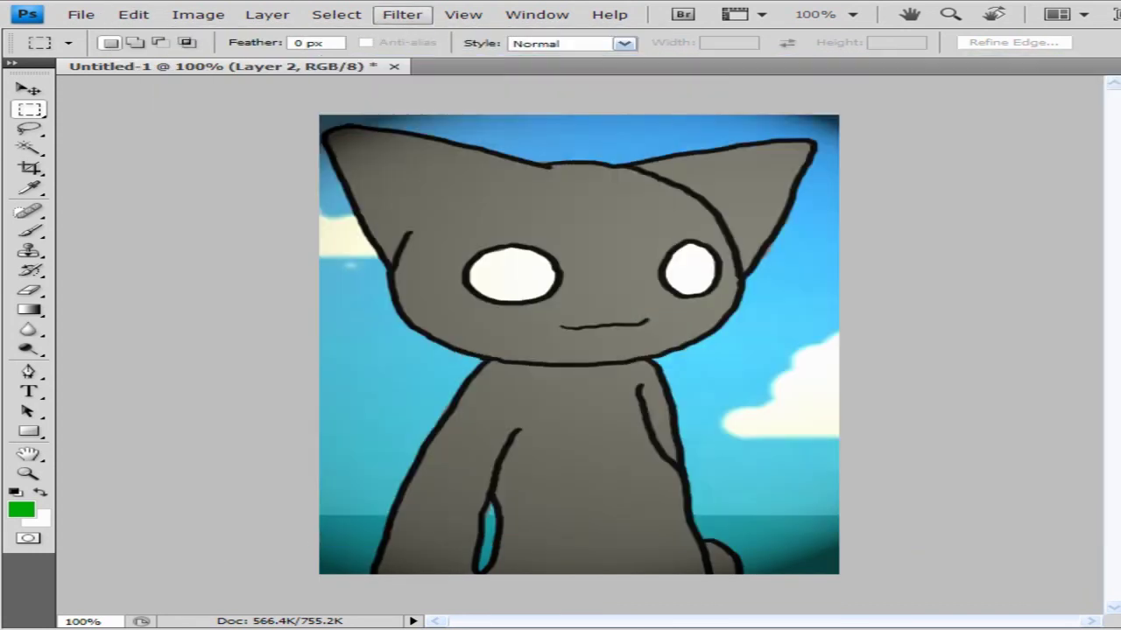
mouse_move(438, 218)
click(581, 257)
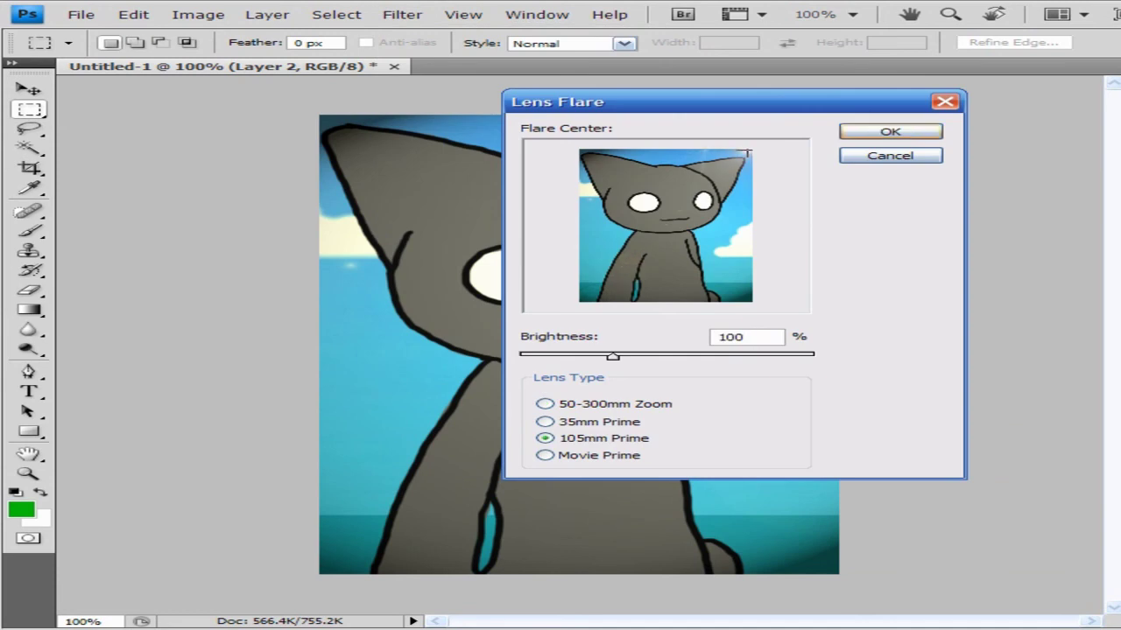
key(Return)
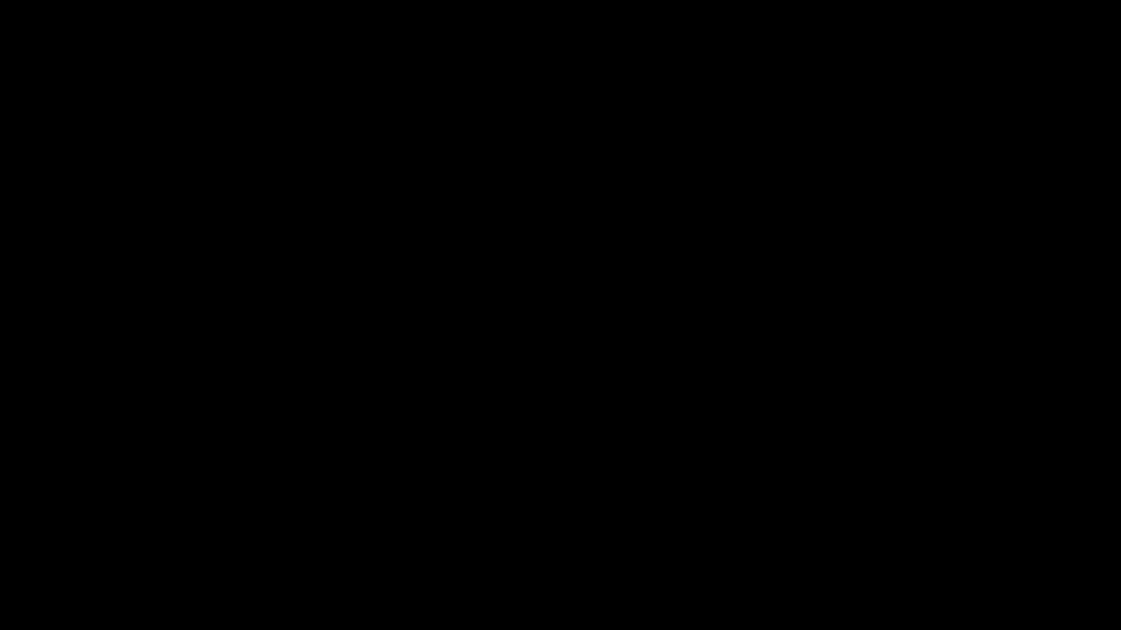